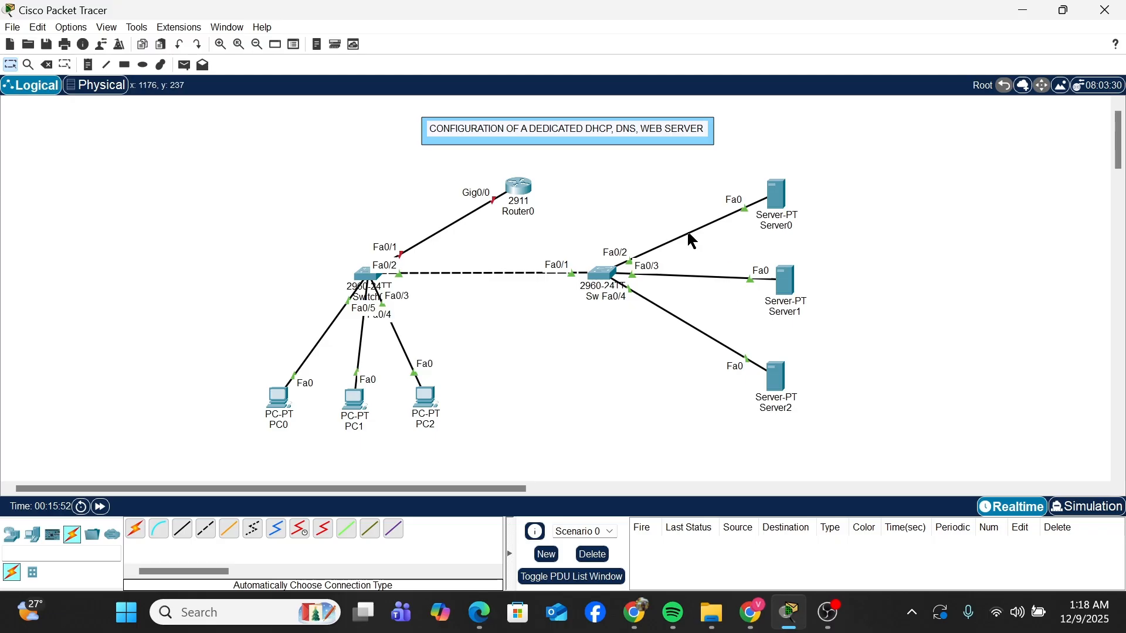
Rename Server0 as DHCP
click(778, 222)
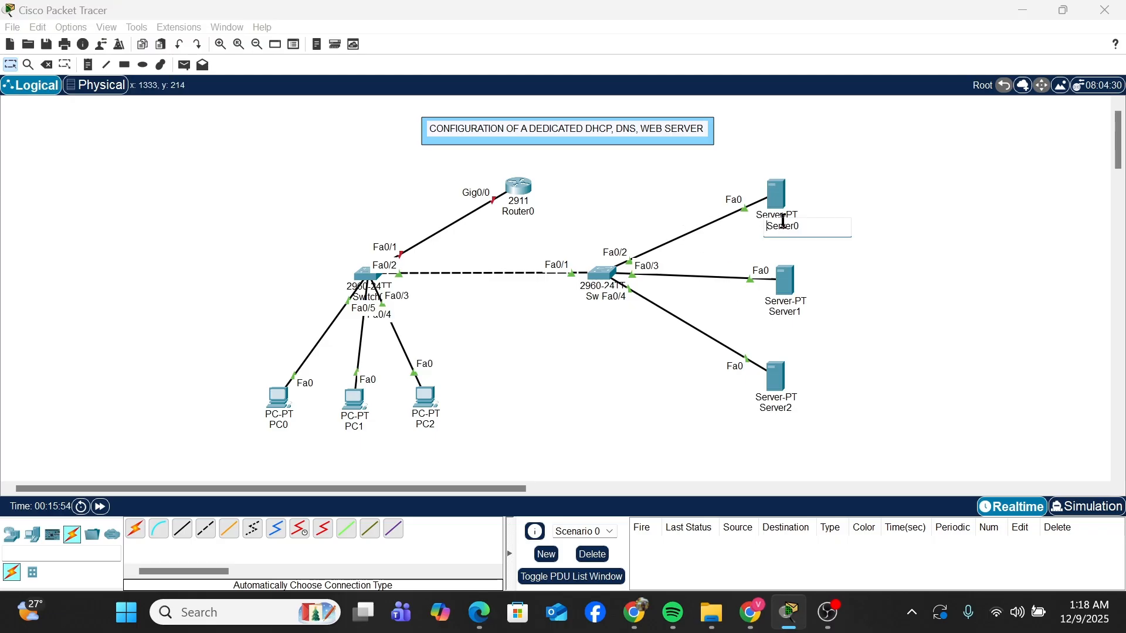
double_click(806, 223)
text(DHCP)
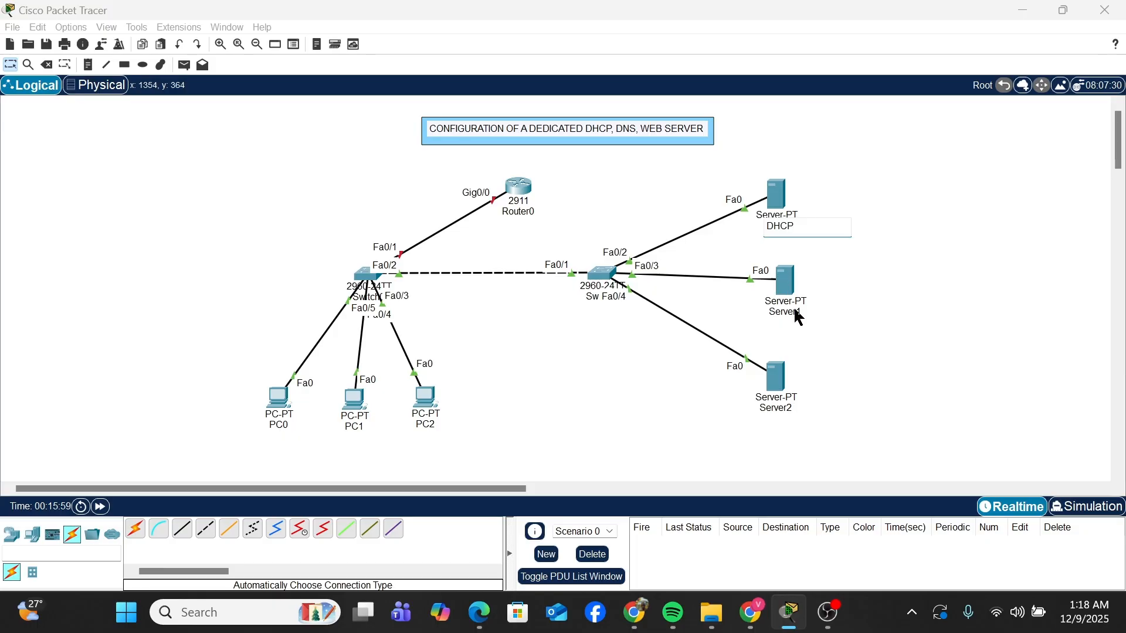
click(756, 142)
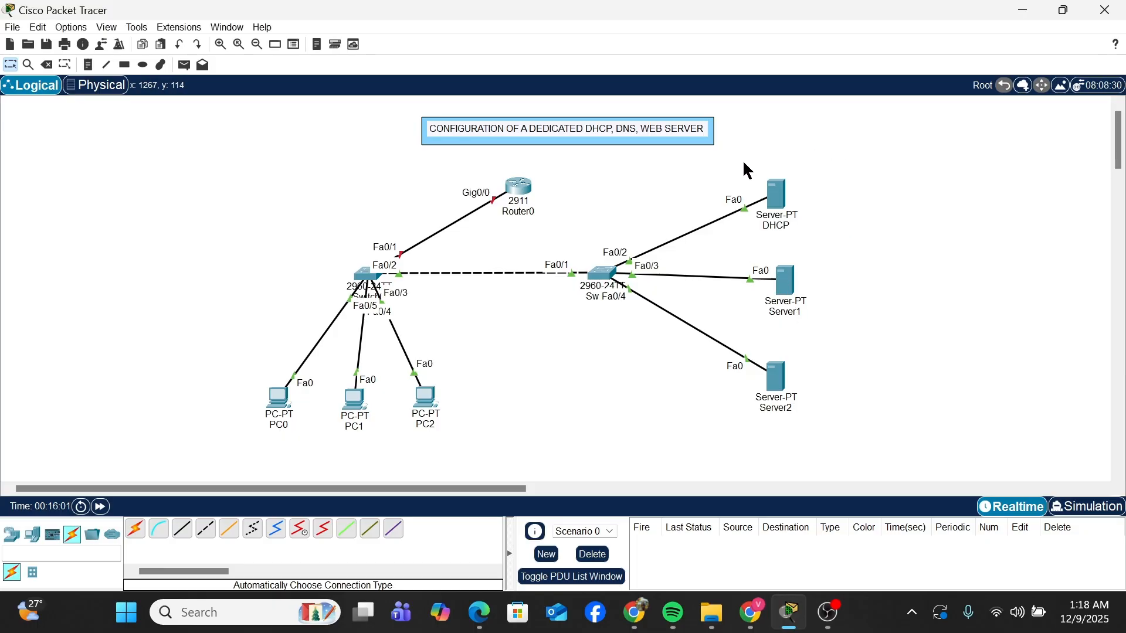
Rename Server1 as DNS
drag(742, 163, 818, 327)
click(792, 313)
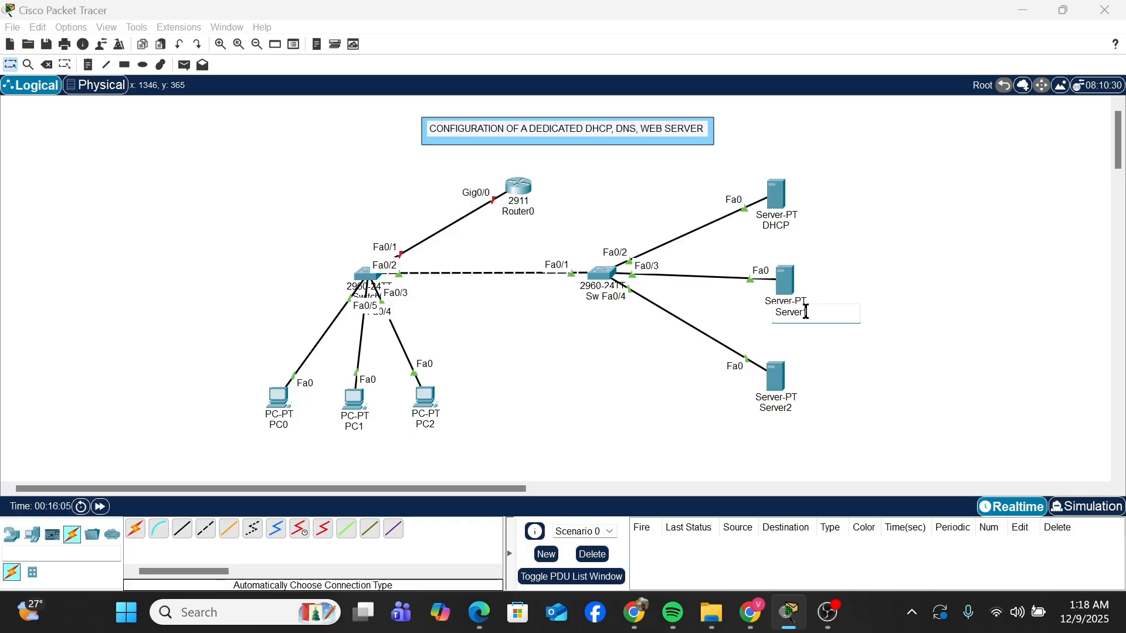
double_click(811, 313)
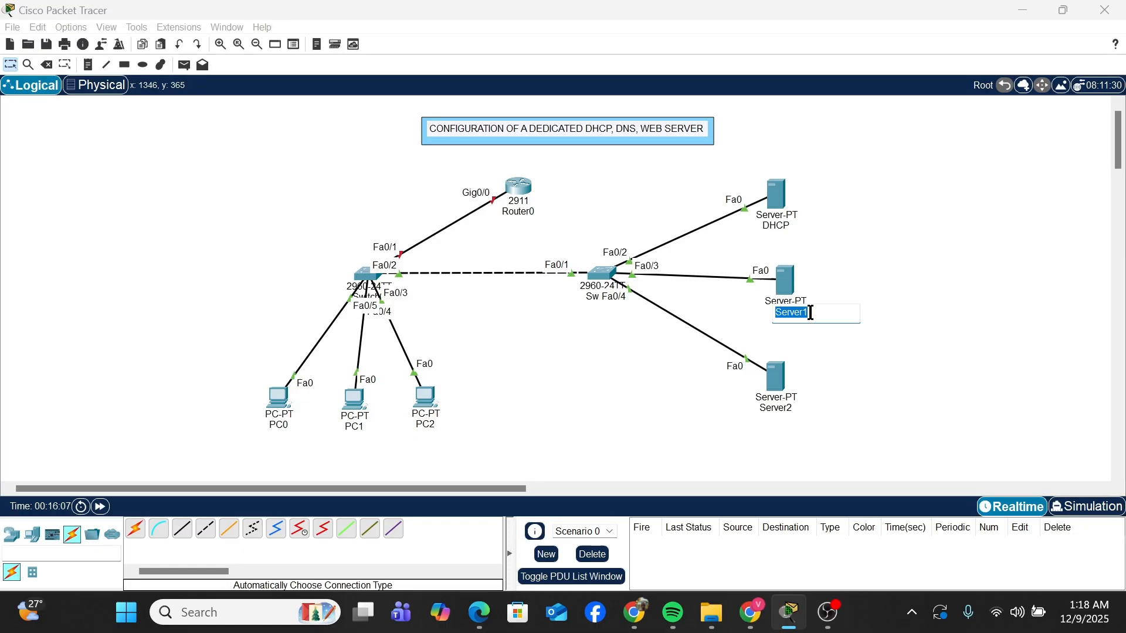
text(DNS)
key(Return)
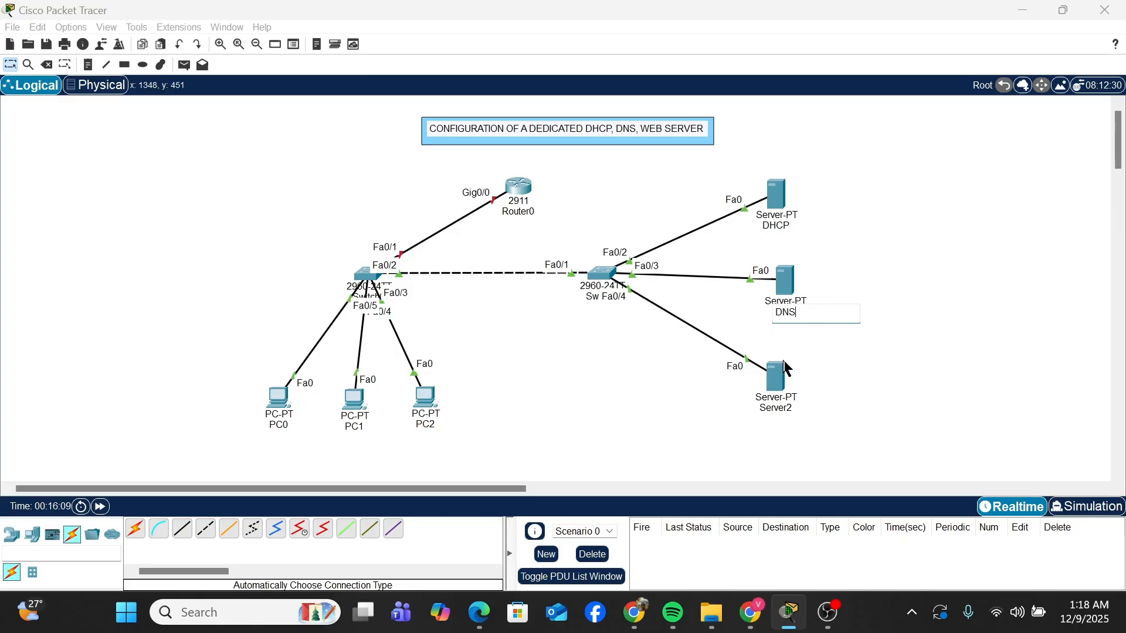
Rename Server2 as WEB SERVER
drag(789, 349, 740, 403)
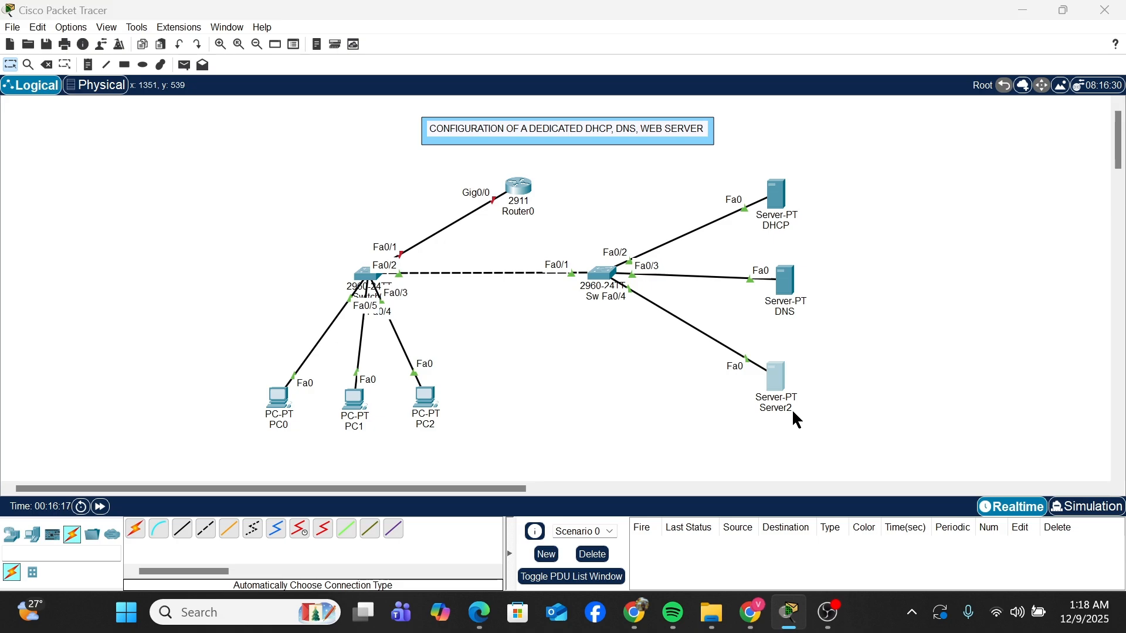
click(792, 410)
key(ctrl+a)
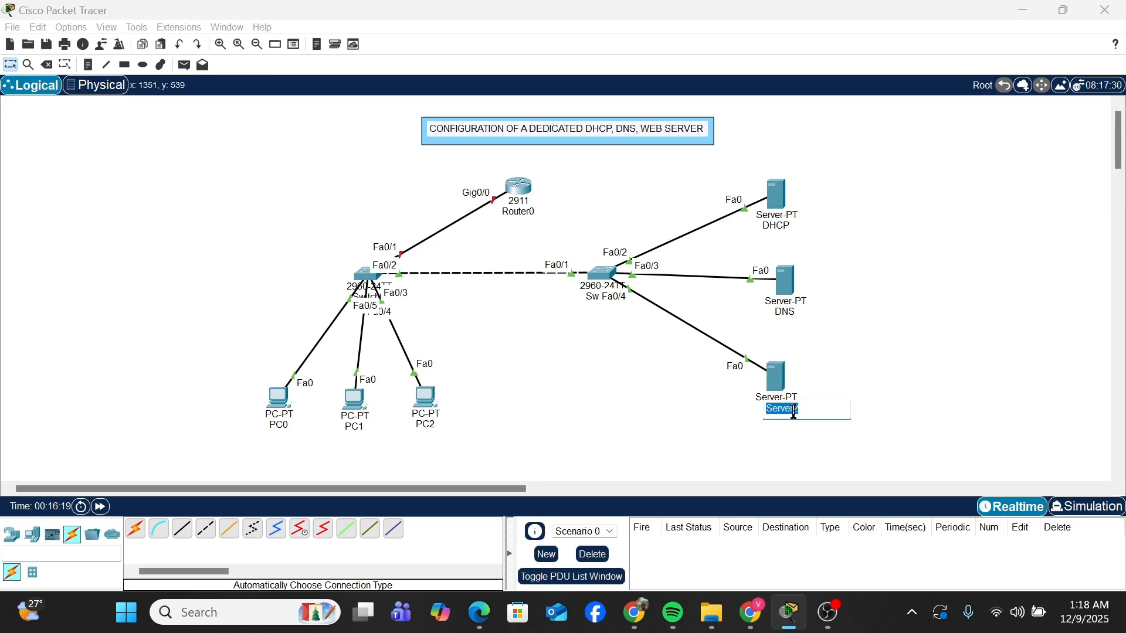
text(WEB SERVER)
click(876, 367)
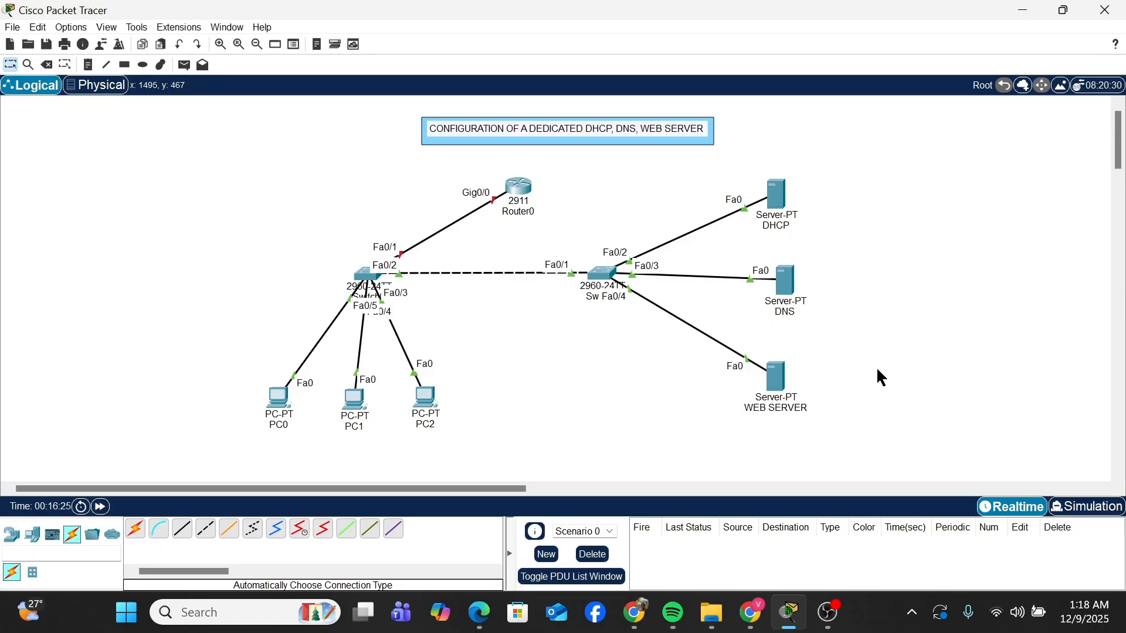
Leave the note tool and give the DHCP server the static IPv4 address 192.168.10.5 with subnet mask 255.255.255.0
drag(740, 164, 824, 253)
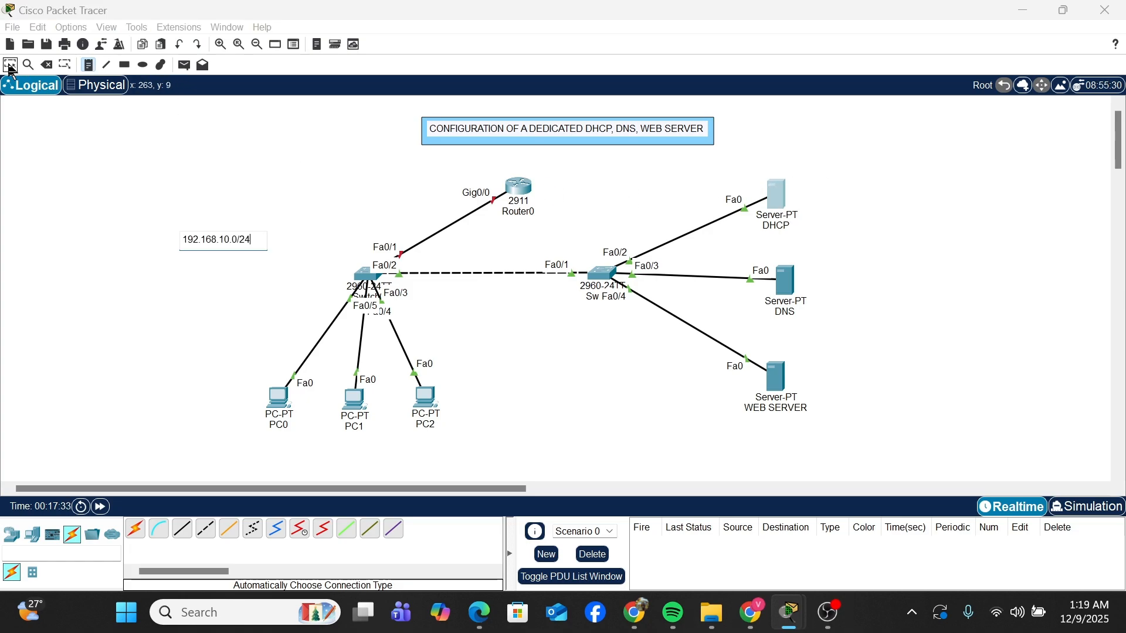
click(10, 65)
click(773, 197)
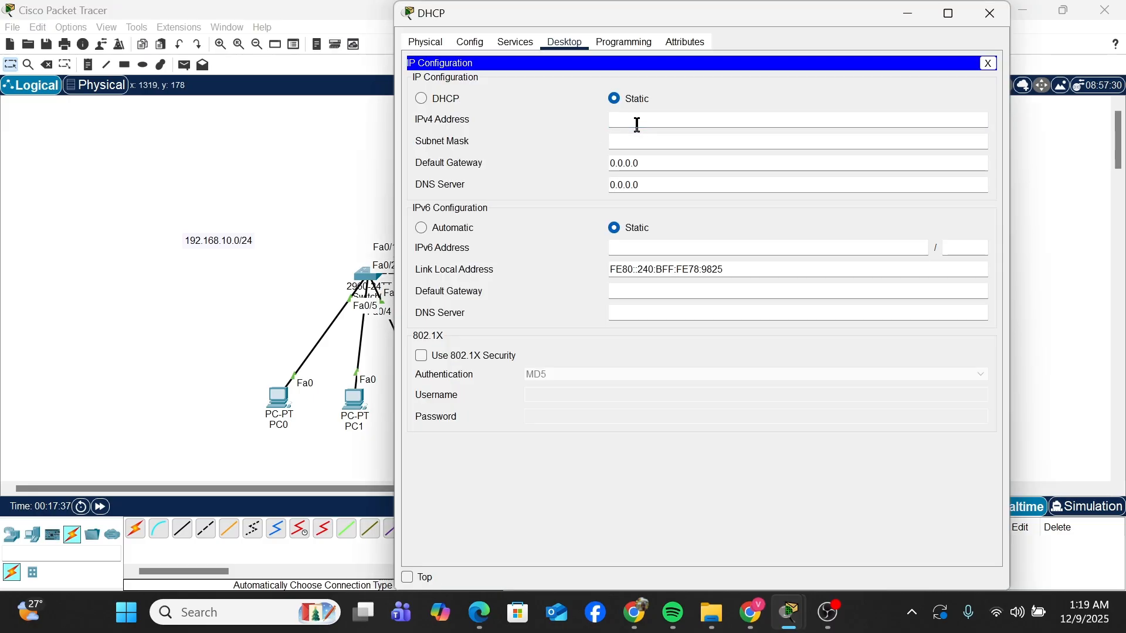
text(192.168.1)
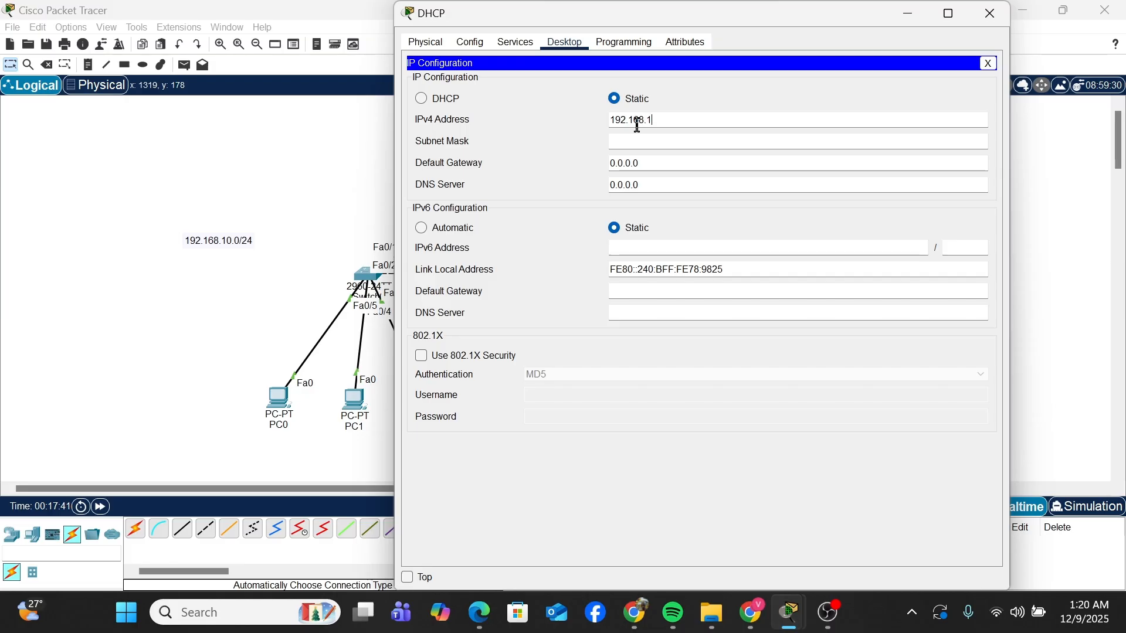
text(0.5)
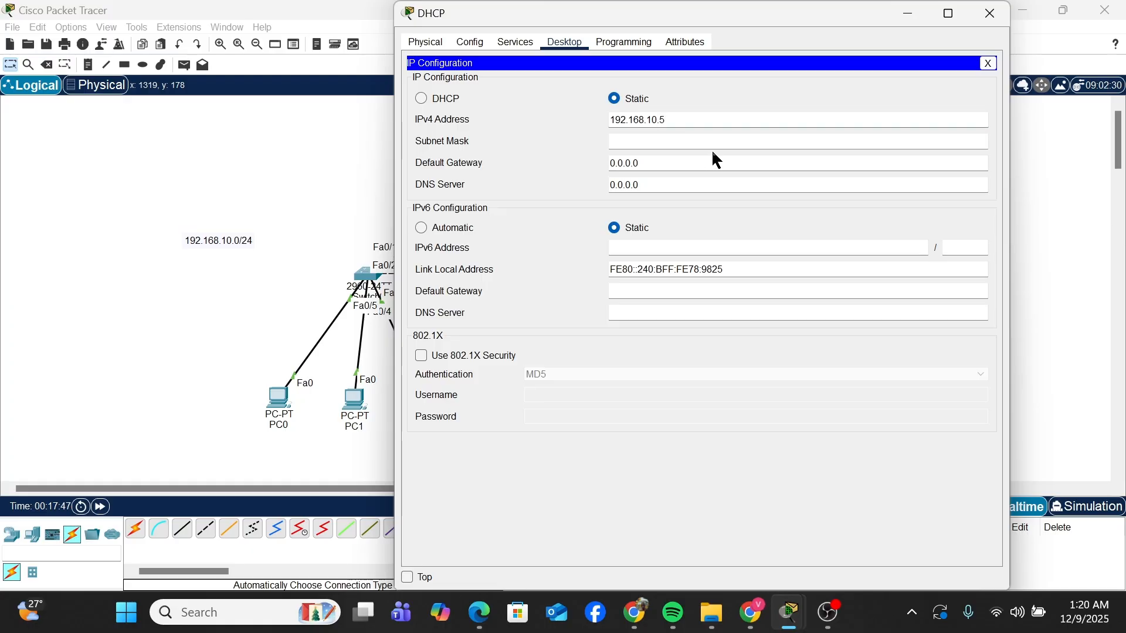
click(668, 144)
Set the DHCP server's IPv4 default gateway to 192.168.10.1
click(695, 160)
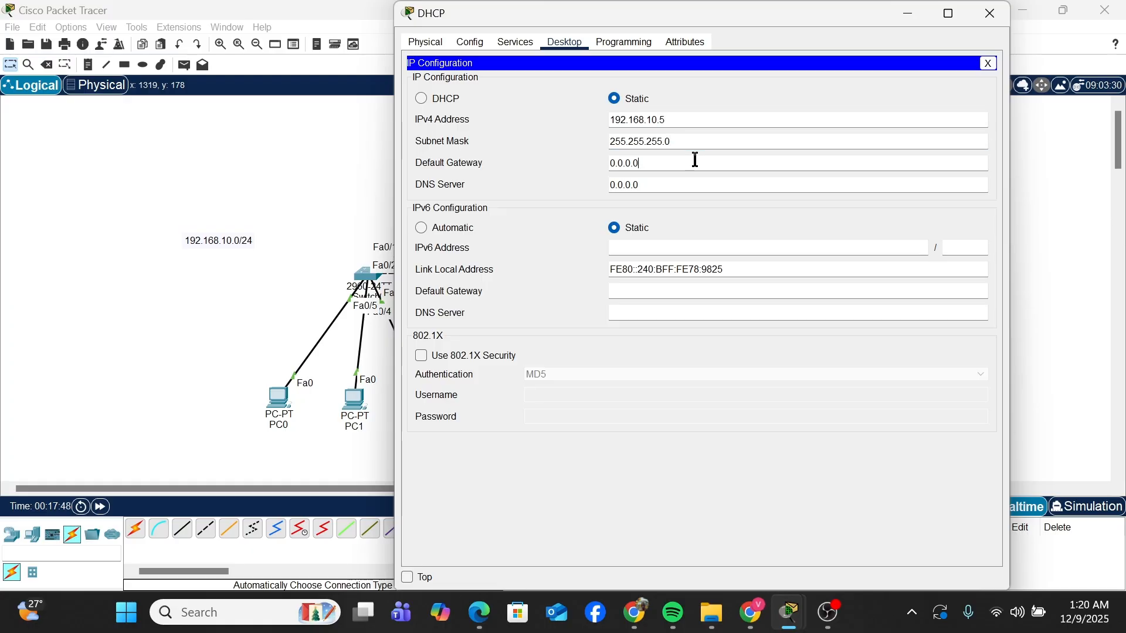
triple_click(696, 159)
text(192.168.10.5)
key(BackSpace)
text(1)
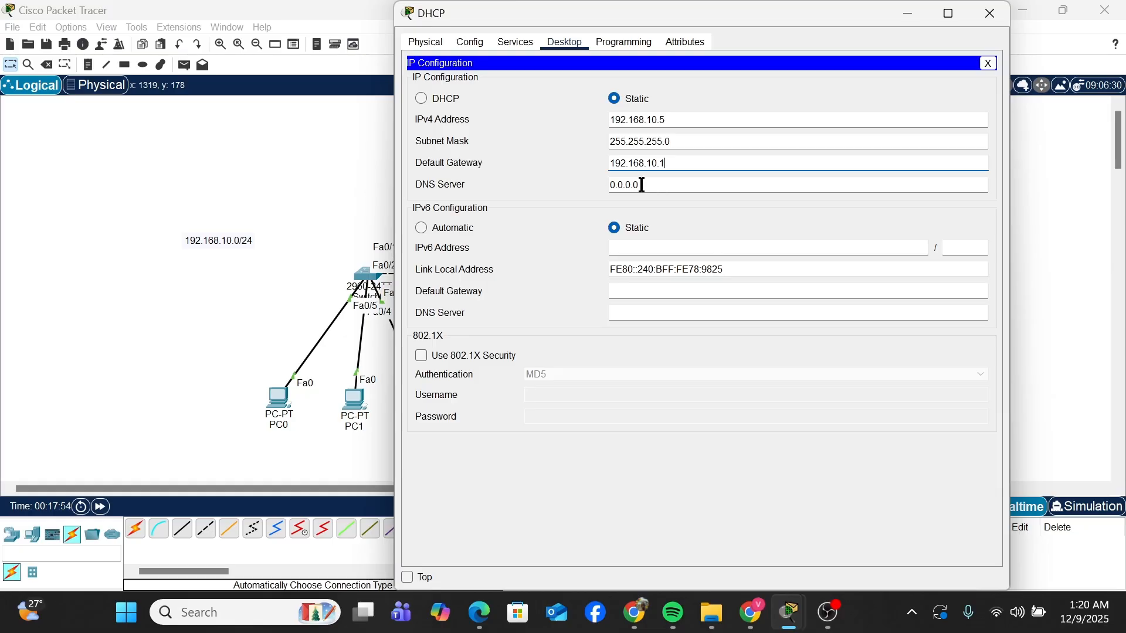
Set the DNS server address in the DHCP server's IPv4 configuration to 192.168.10.2
key(ctrl+a)
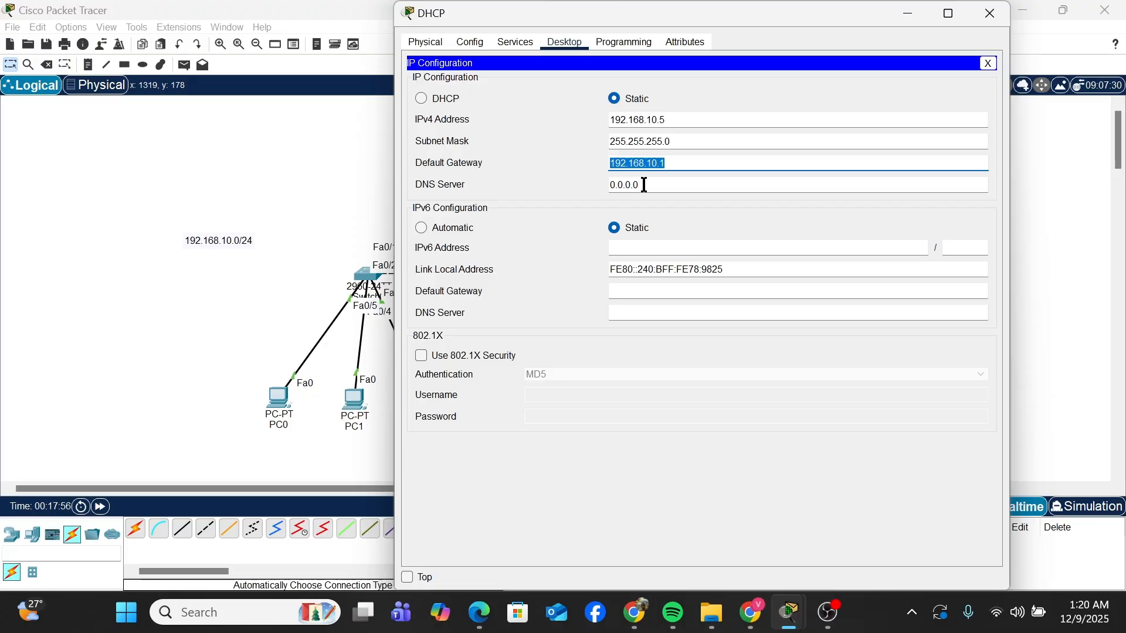
click(644, 185)
key(ctrl+a)
text(192.168.10.5)
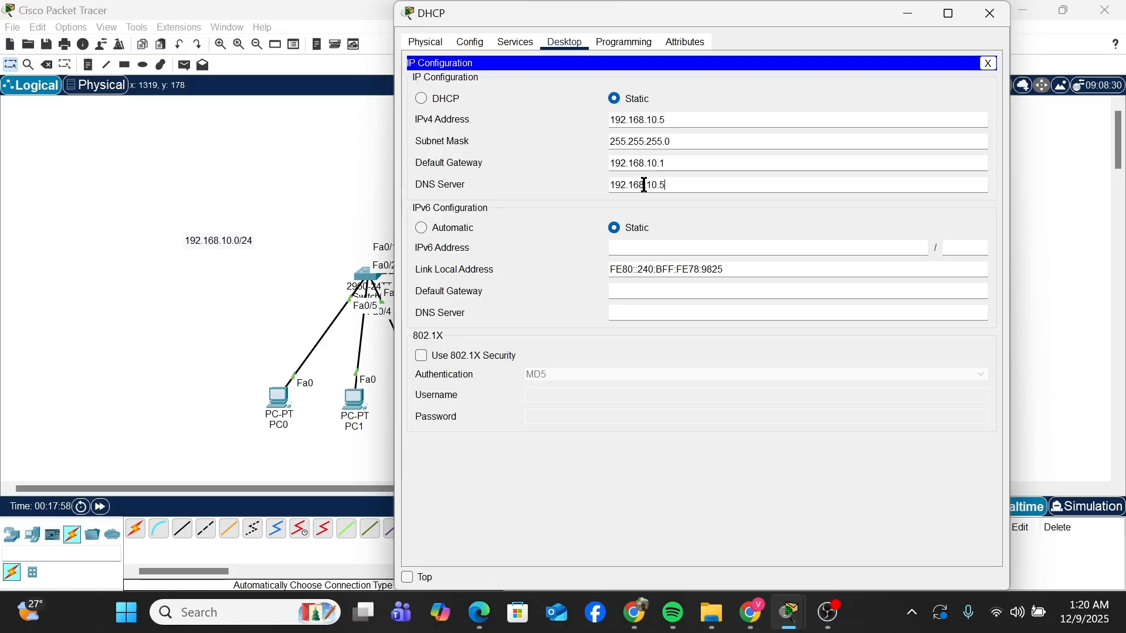
key(BackSpace)
text(2)
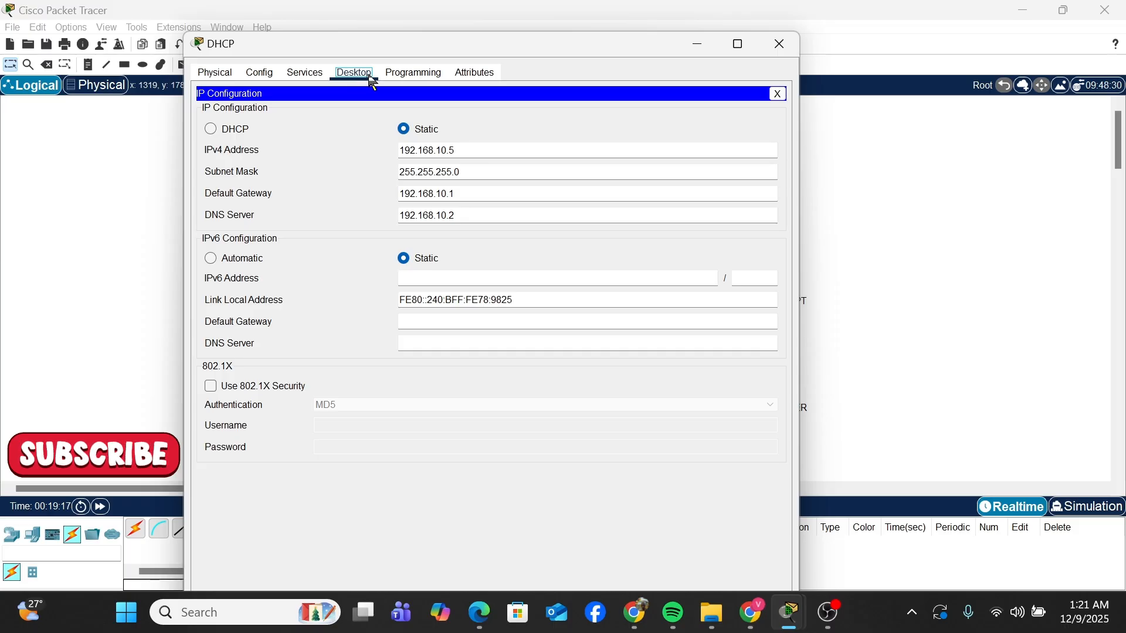
Turn on the DHCP service for FastEthernet0 on the DHCP server
click(308, 73)
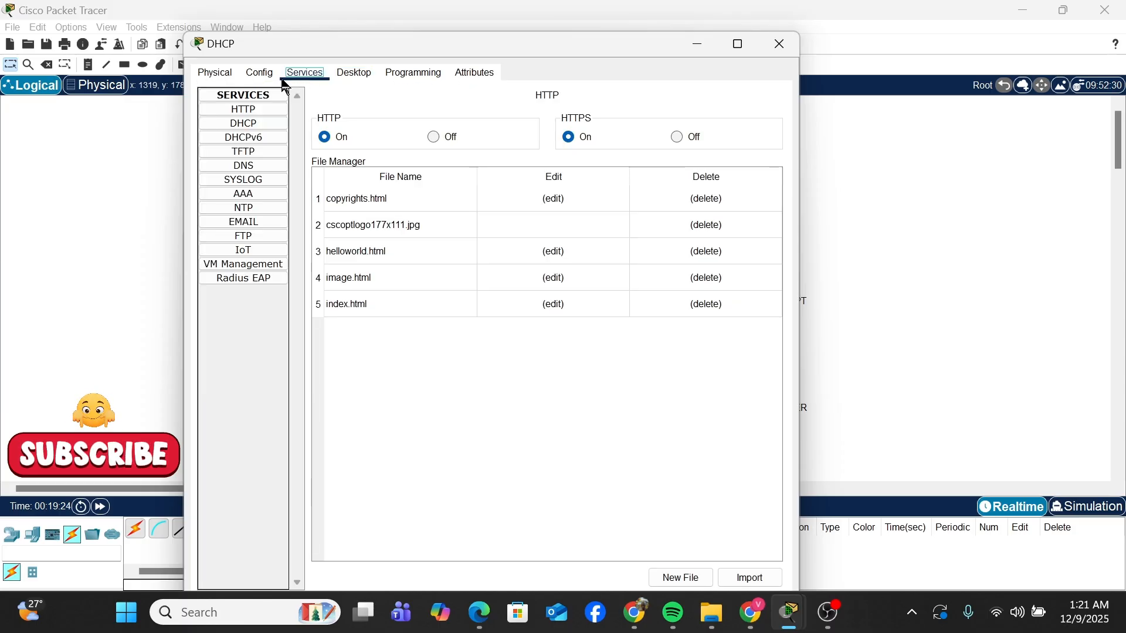
click(248, 111)
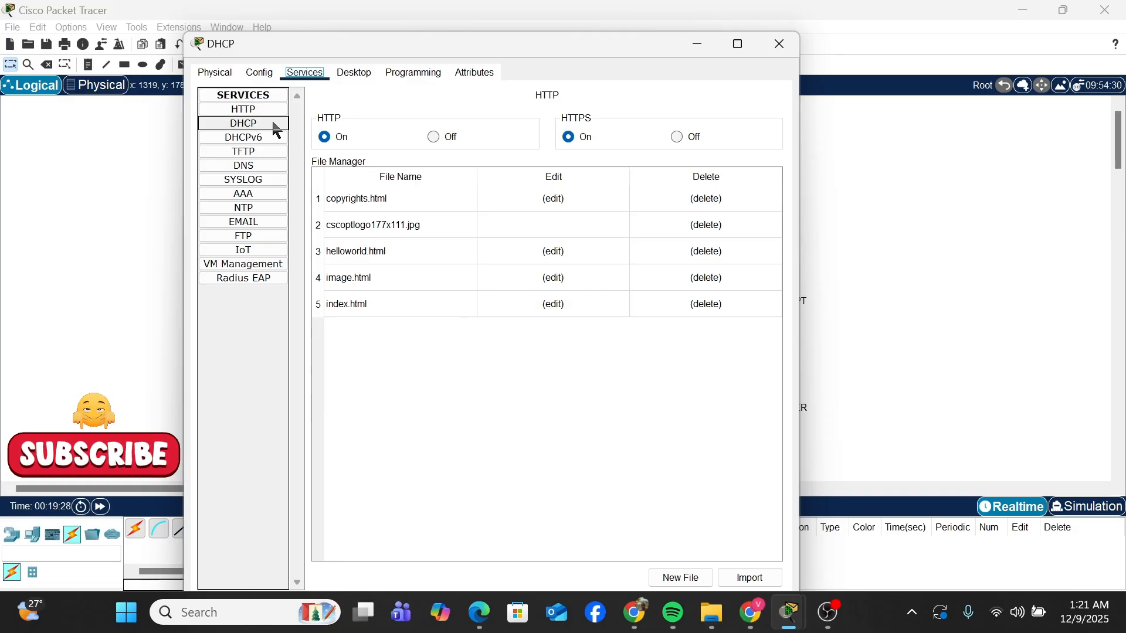
click(272, 123)
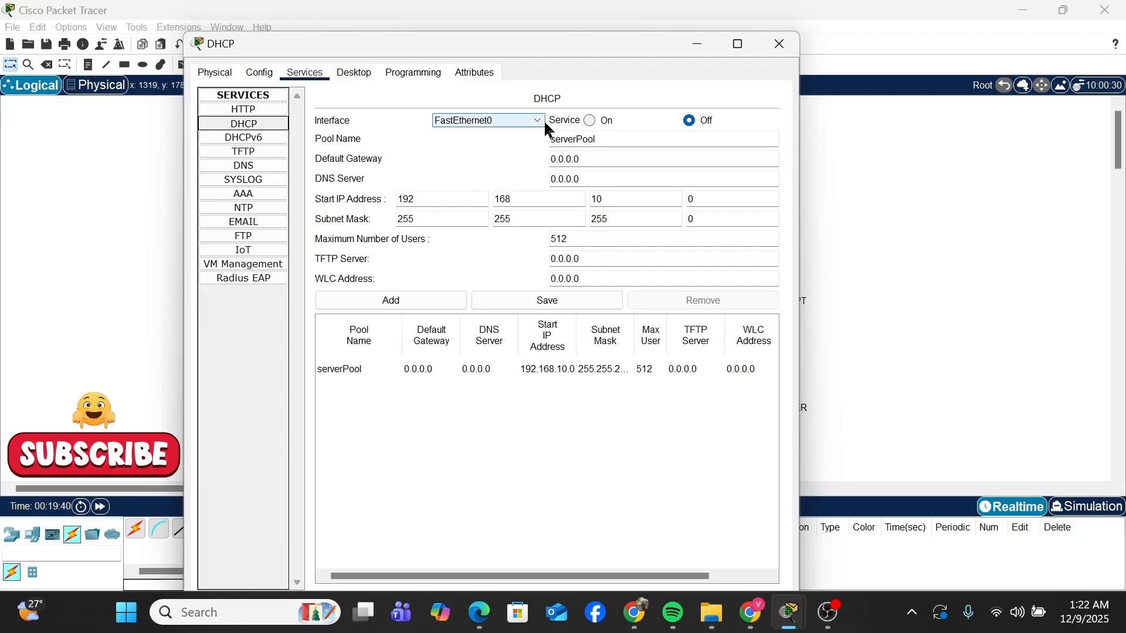
click(591, 120)
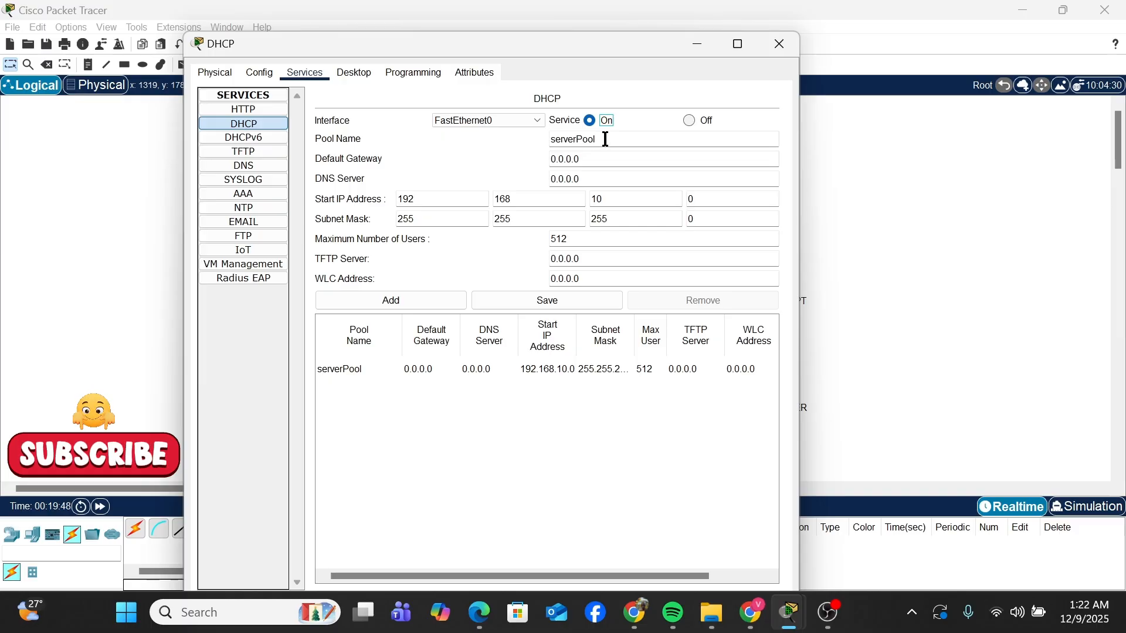
click(606, 139)
drag(605, 139, 551, 143)
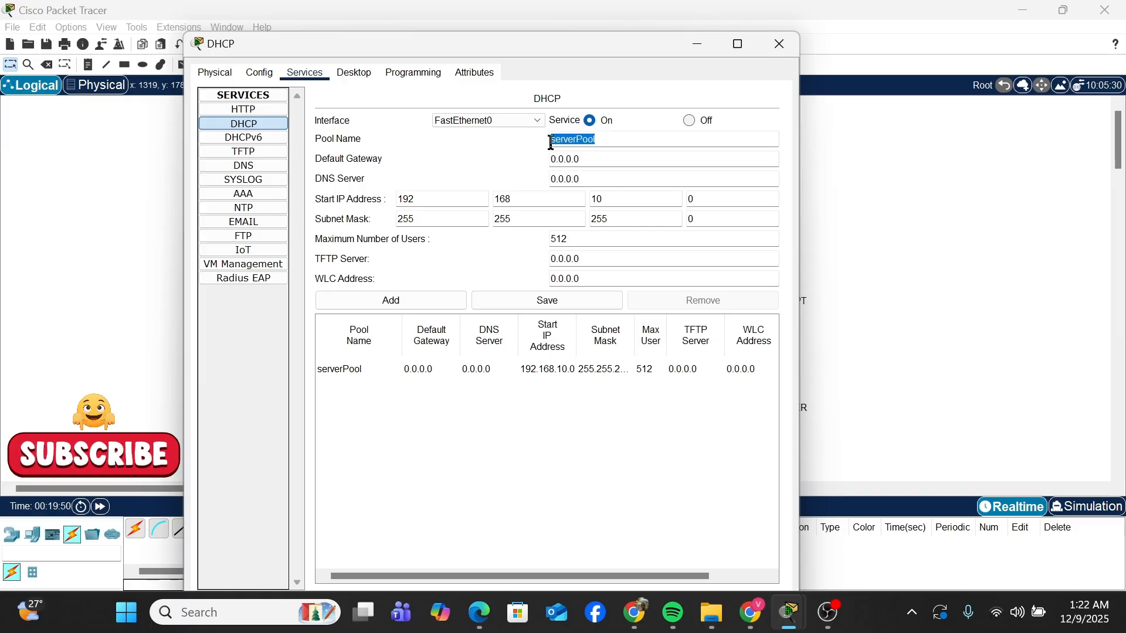
click(365, 139)
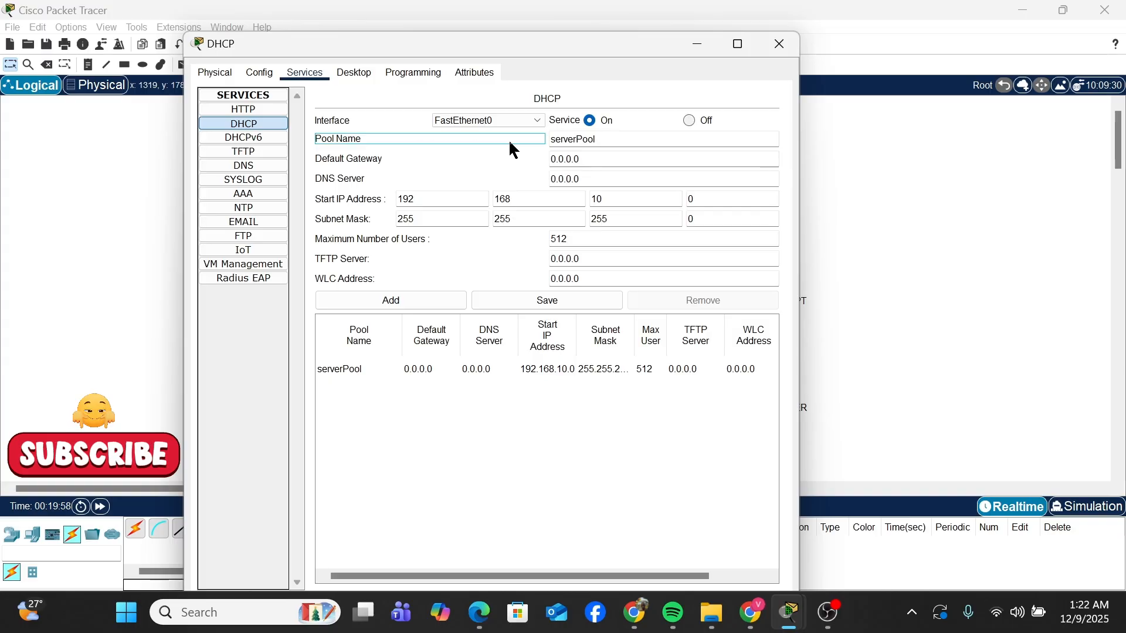
click(608, 140)
Set the default gateway of the serverPool DHCP pool to 192.168.10.1
click(597, 166)
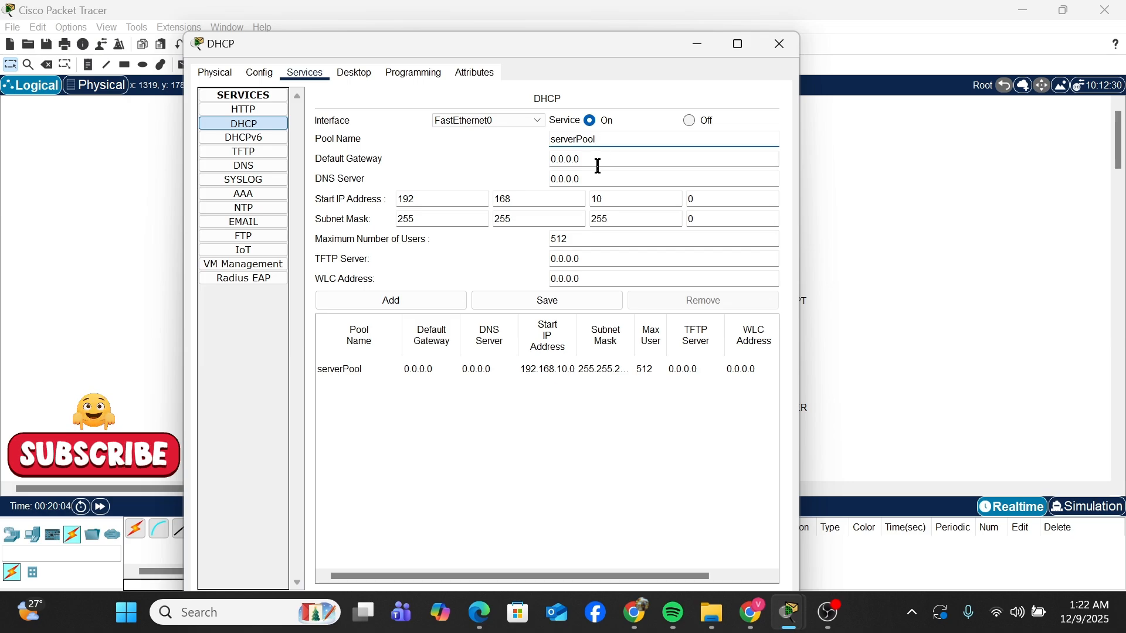
key(ctrl+a)
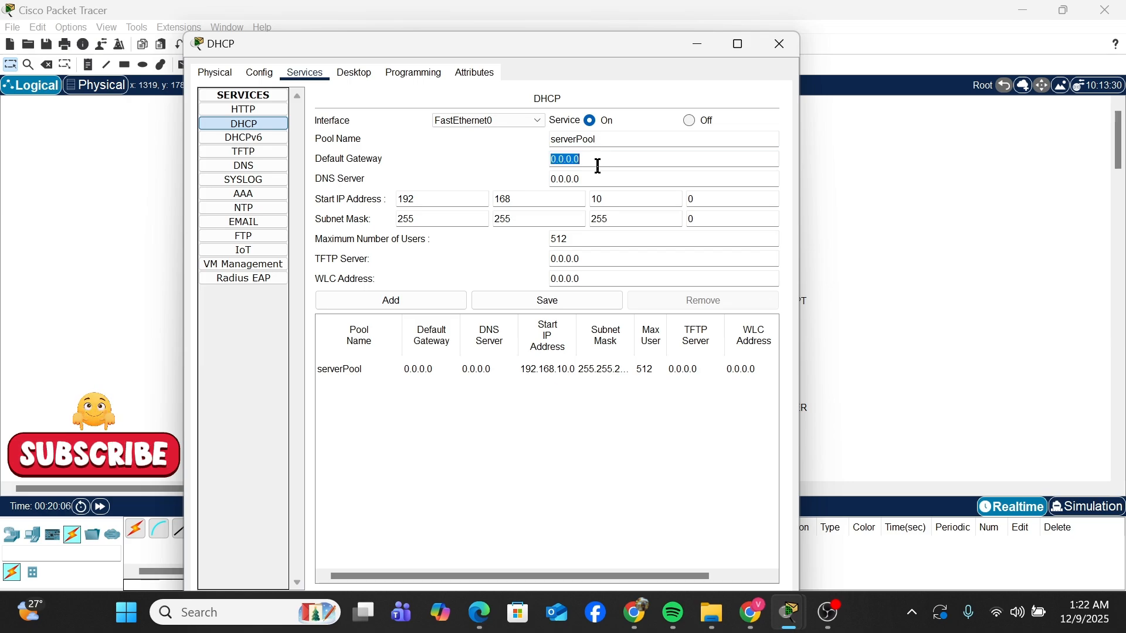
text(192.168.10.1)
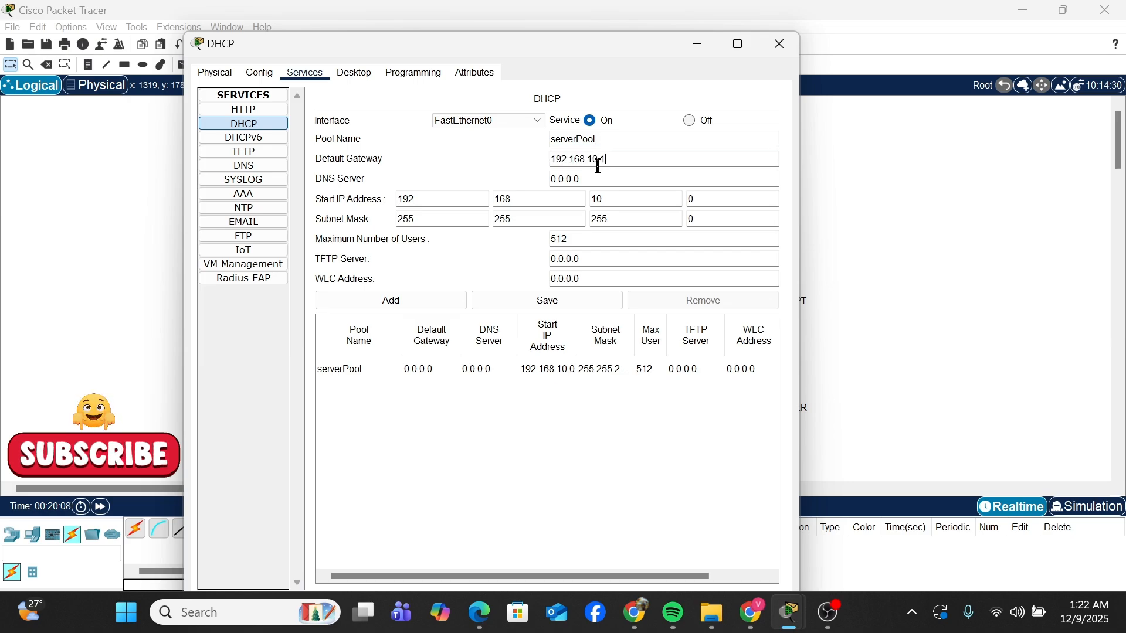
key(Return)
Set the DNS server of the serverPool DHCP pool to 192.168.10.2
click(603, 179)
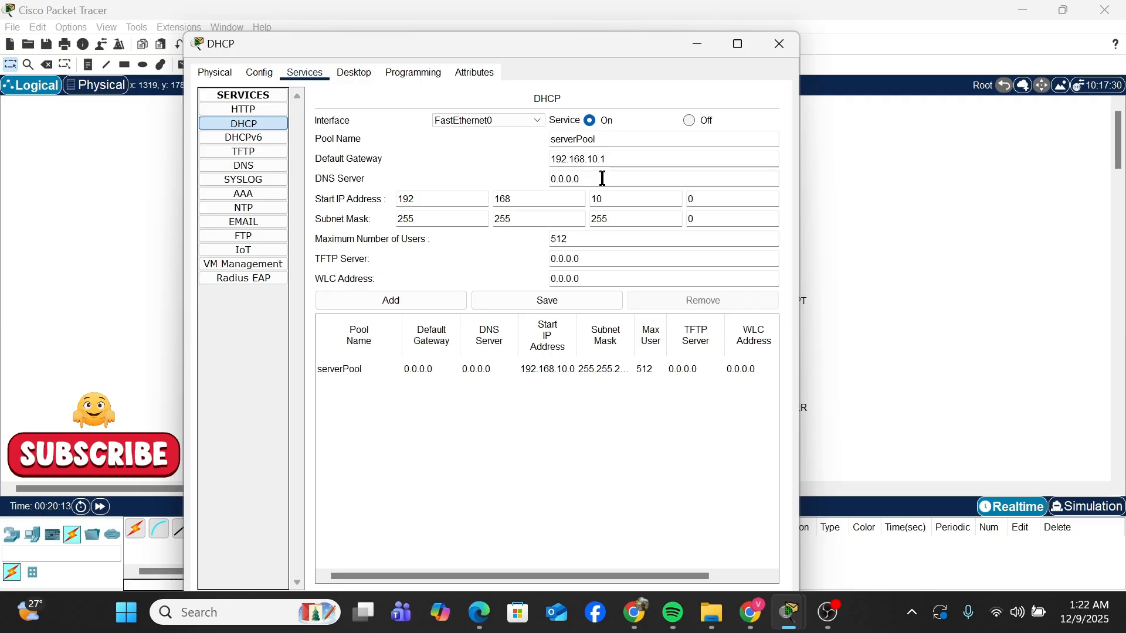
key(ctrl+a)
text(192.168.10.1)
key(BackSpace)
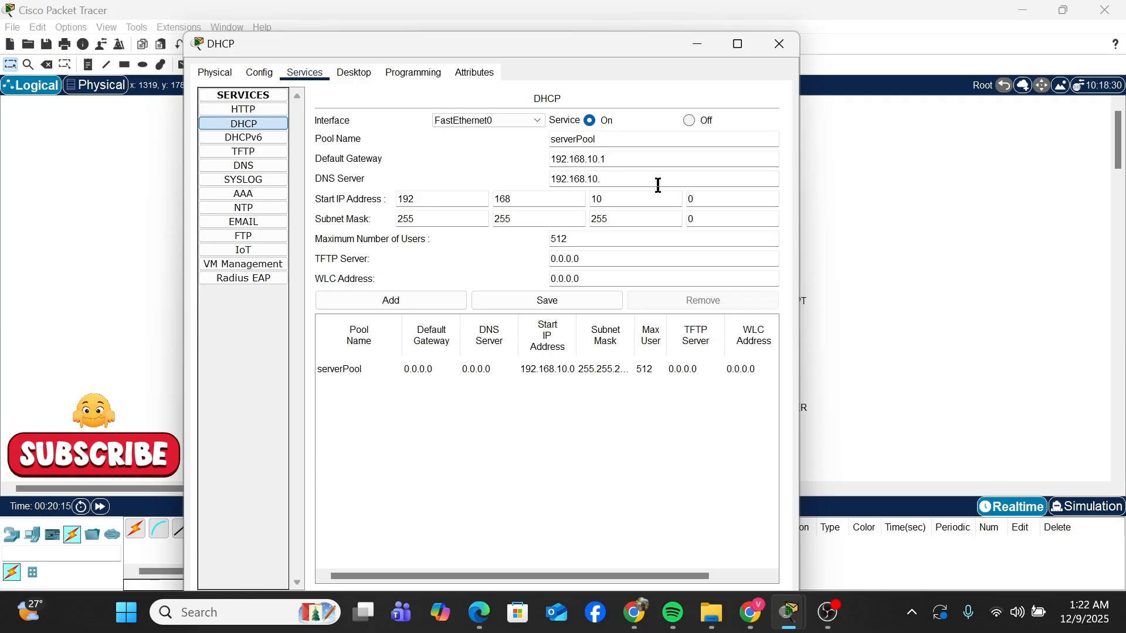
text(2)
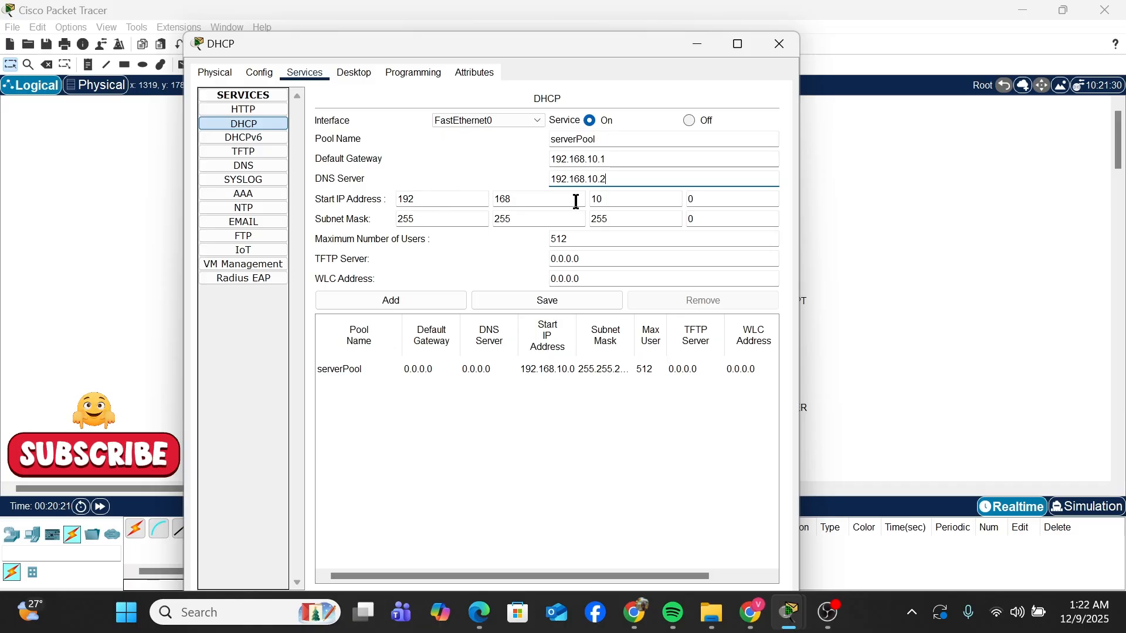
Set the last octet of the DHCP pool's start IP address to 10, making it 192.168.10.10
click(694, 198)
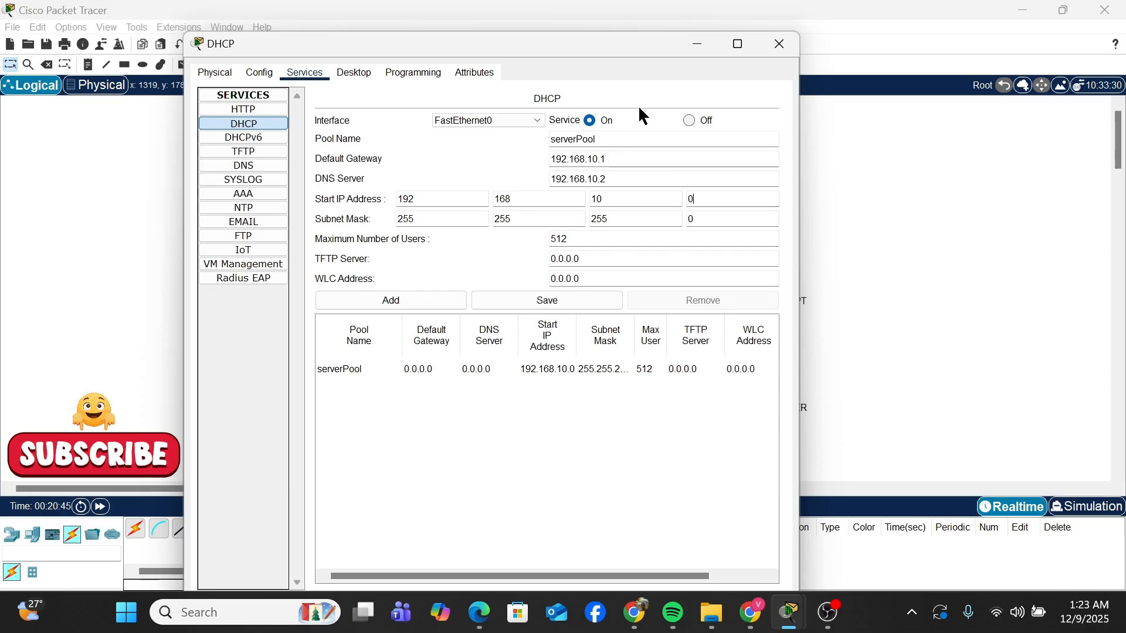
click(827, 157)
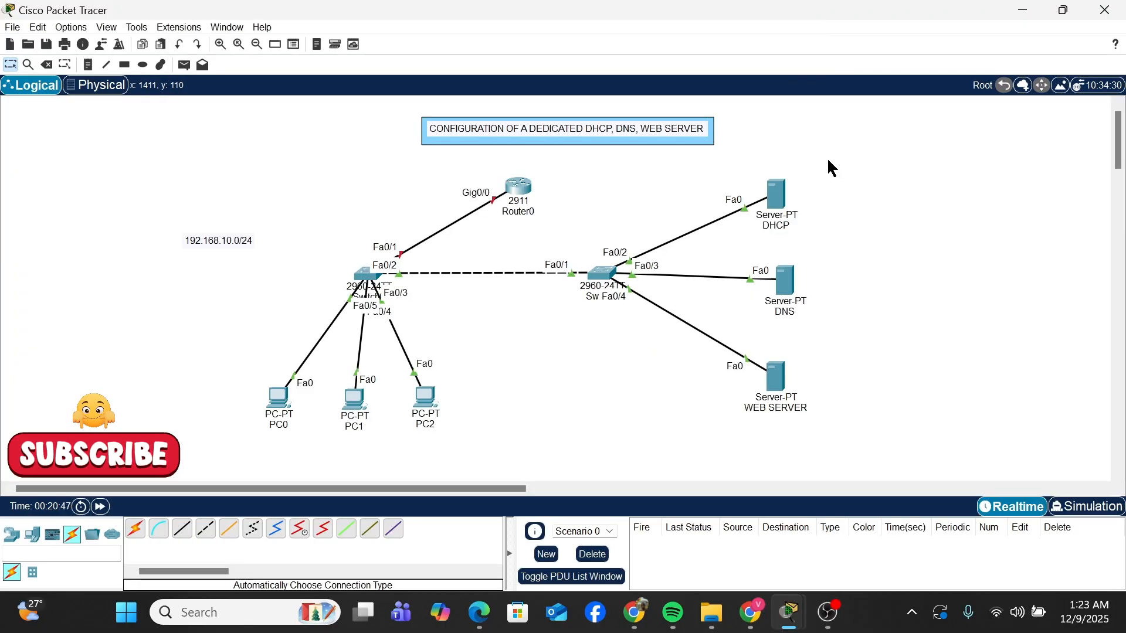
drag(733, 158, 839, 426)
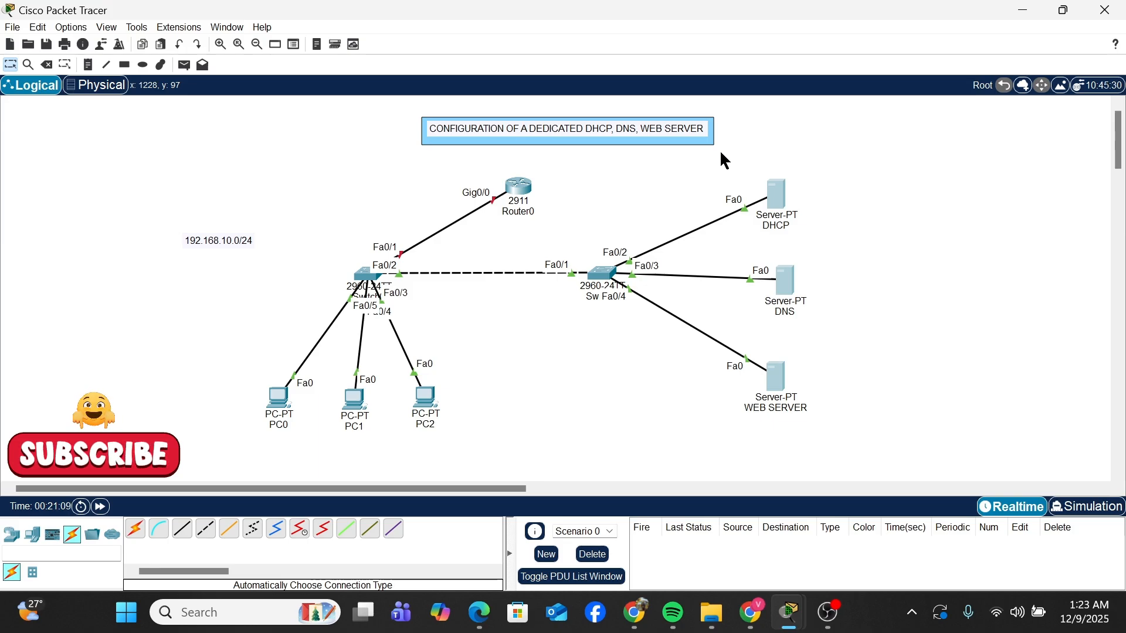
click(782, 199)
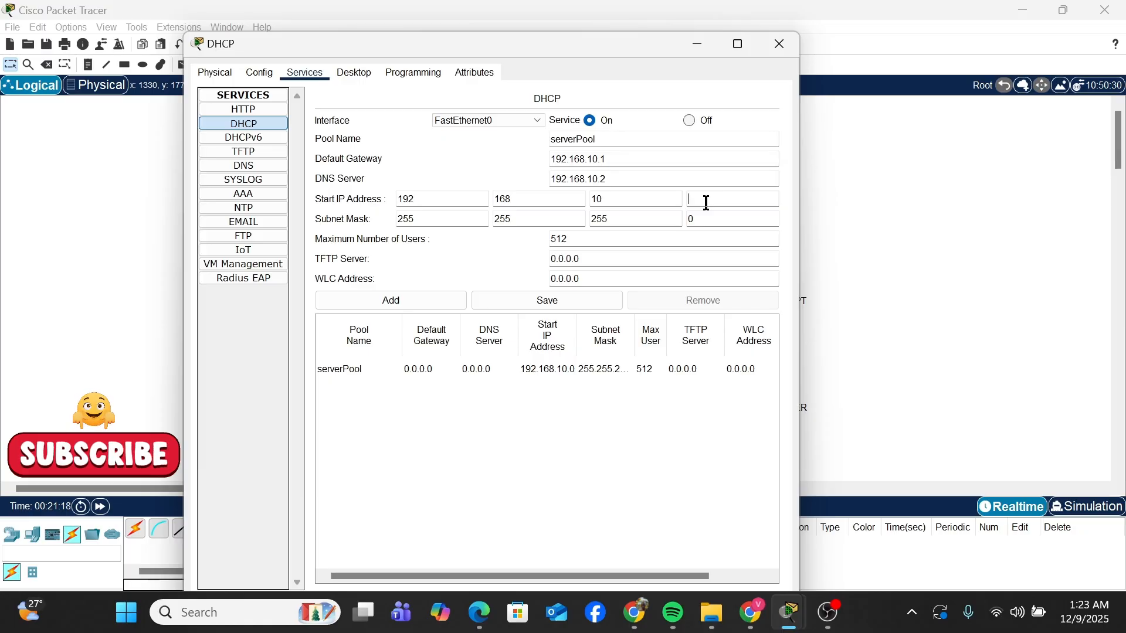
text(10)
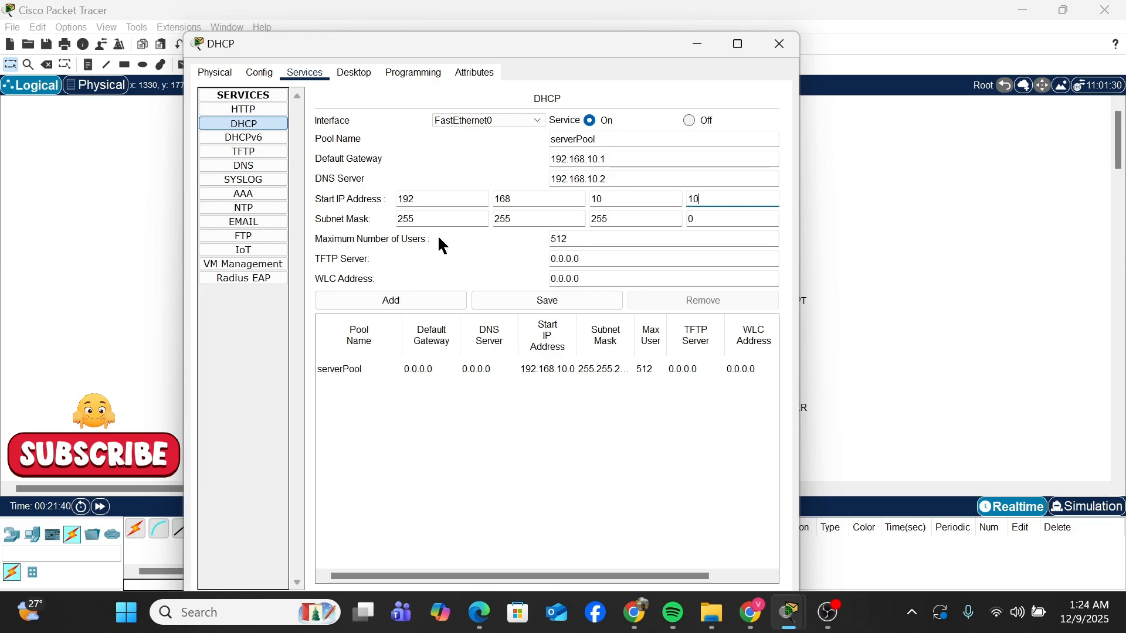
Set the serverPool's maximum number of users to 50, save the pool and close the DHCP server's window
click(574, 240)
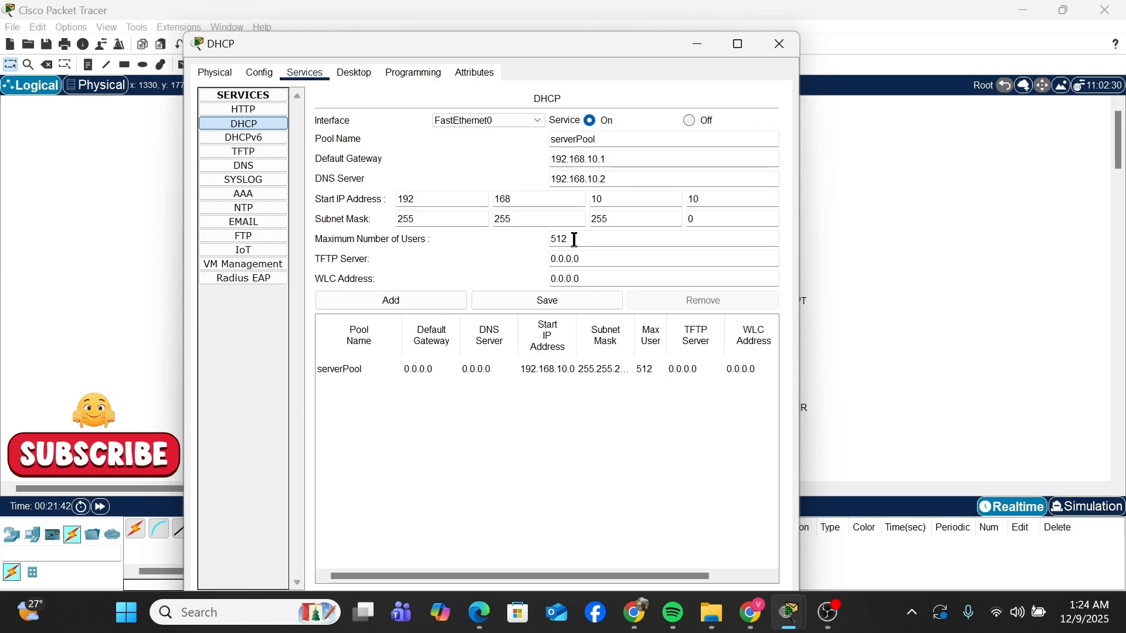
key(BackSpace)
key(BackSpace)
text(0)
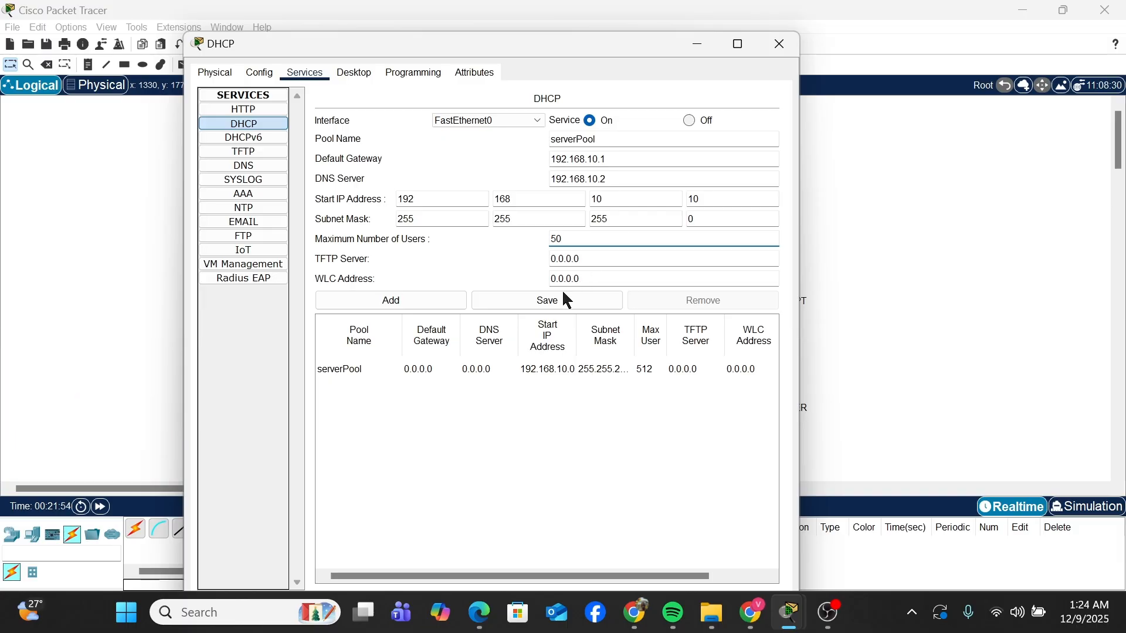
click(525, 295)
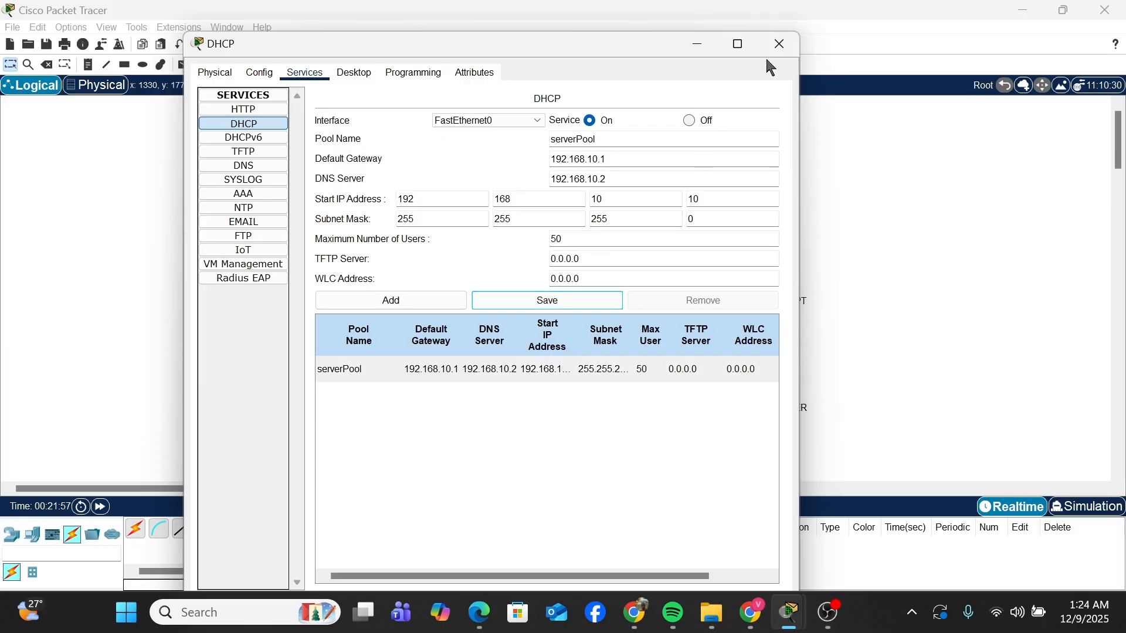
click(782, 45)
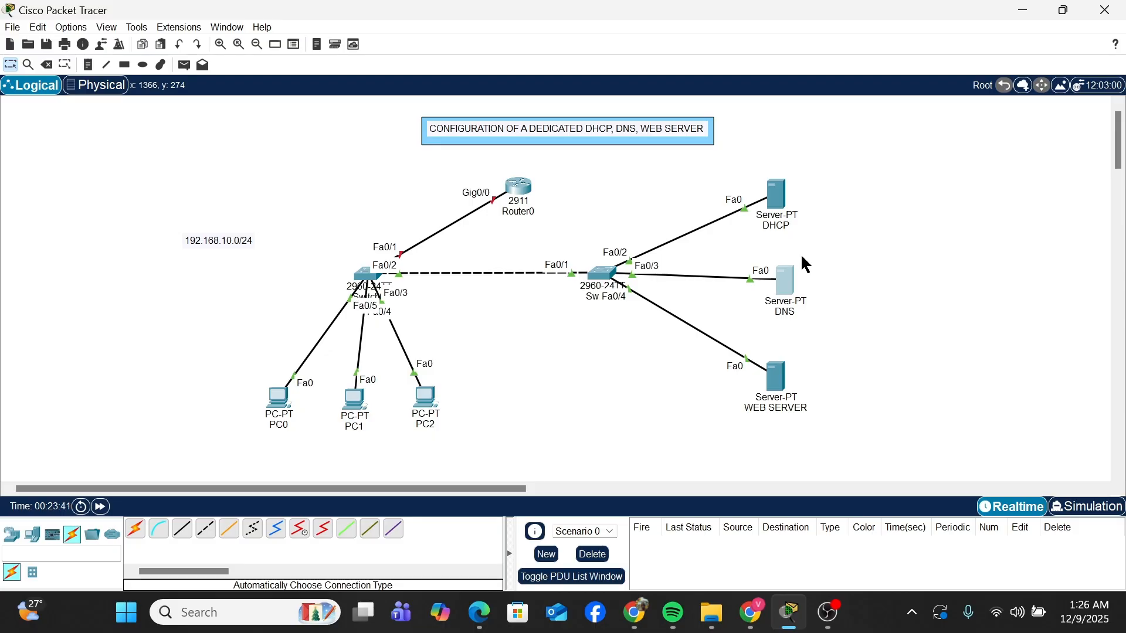
Assign the DNS server the static IPv4 address 192.168.10.2 with subnet mask 255.255.255.0
click(783, 280)
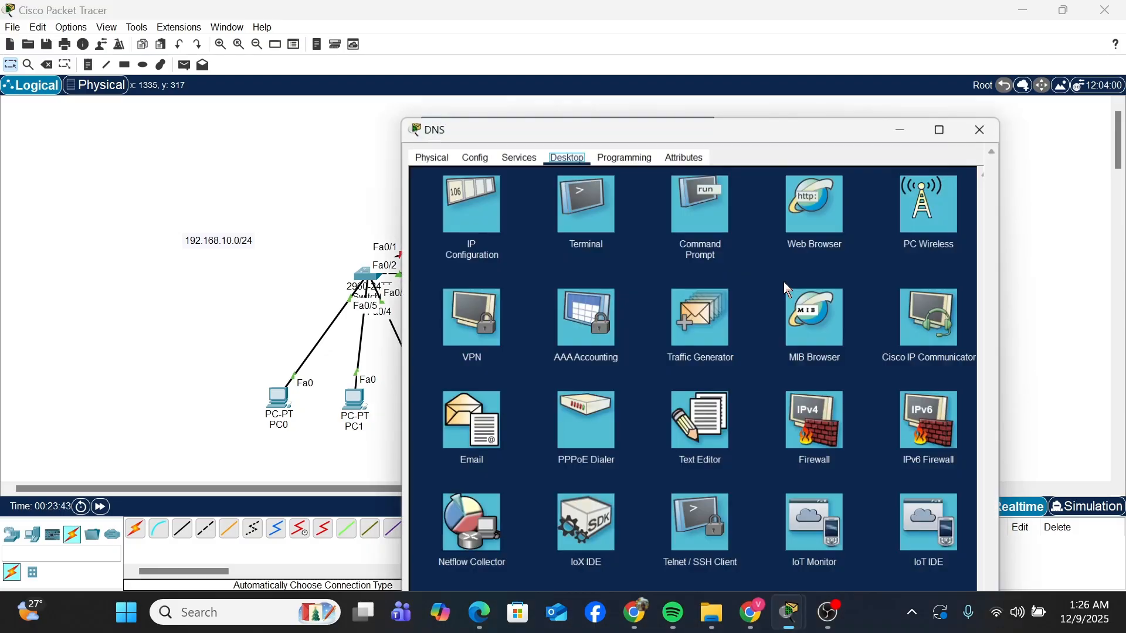
click(458, 91)
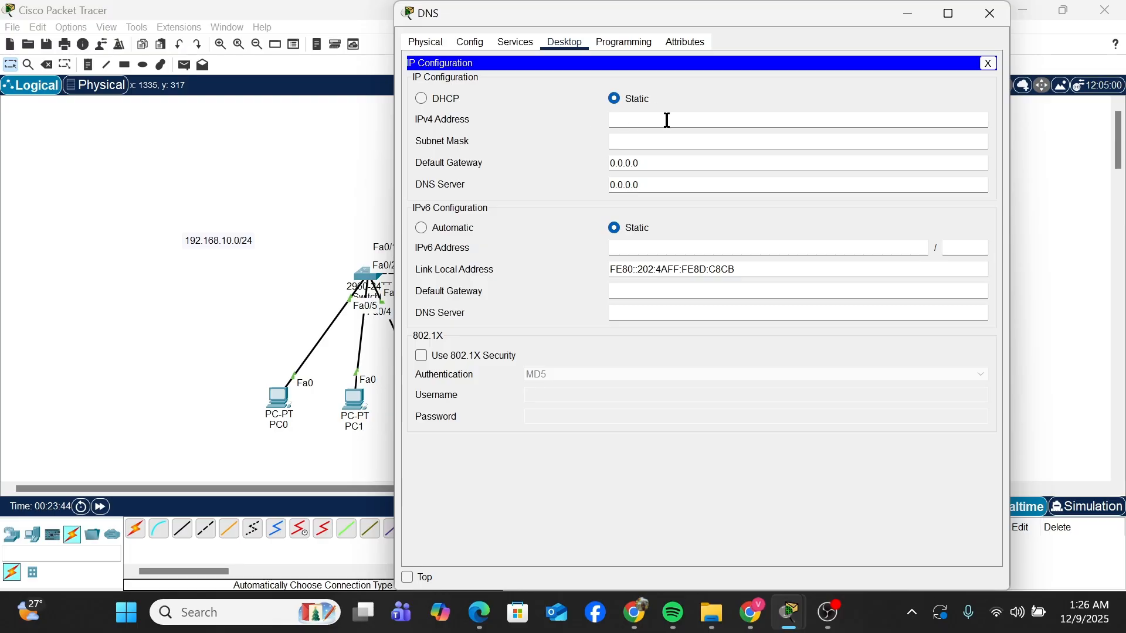
text(192.168.10.2)
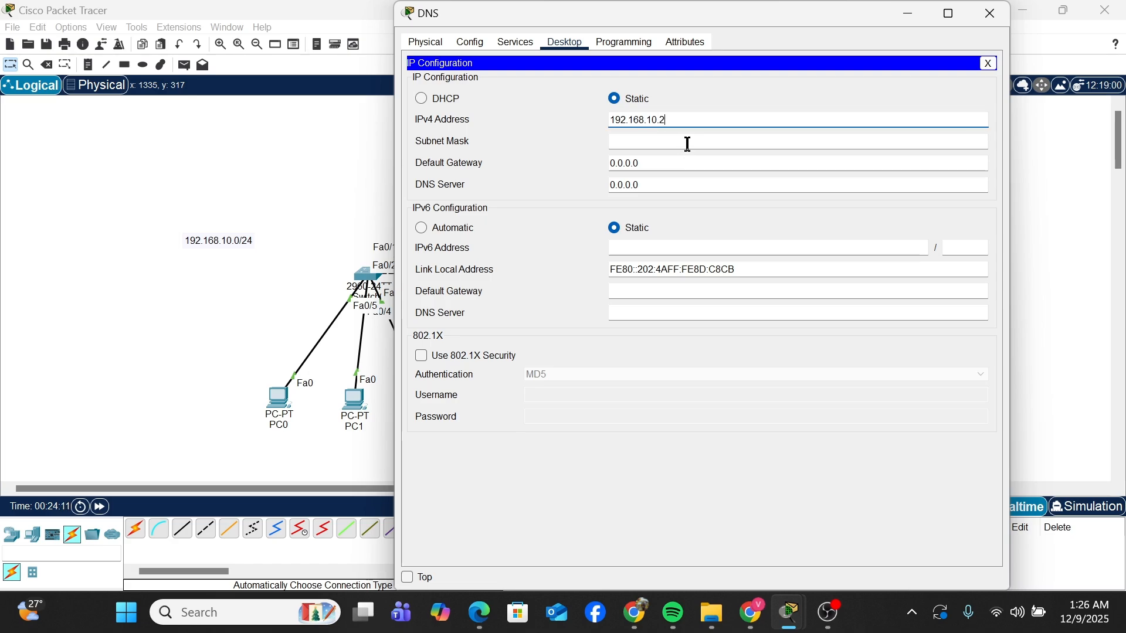
key(ctrl+a)
Set the DNS server's default gateway to 192.168.10.1 and its DNS server address to 192.168.10.2
click(653, 163)
key(ctrl+a)
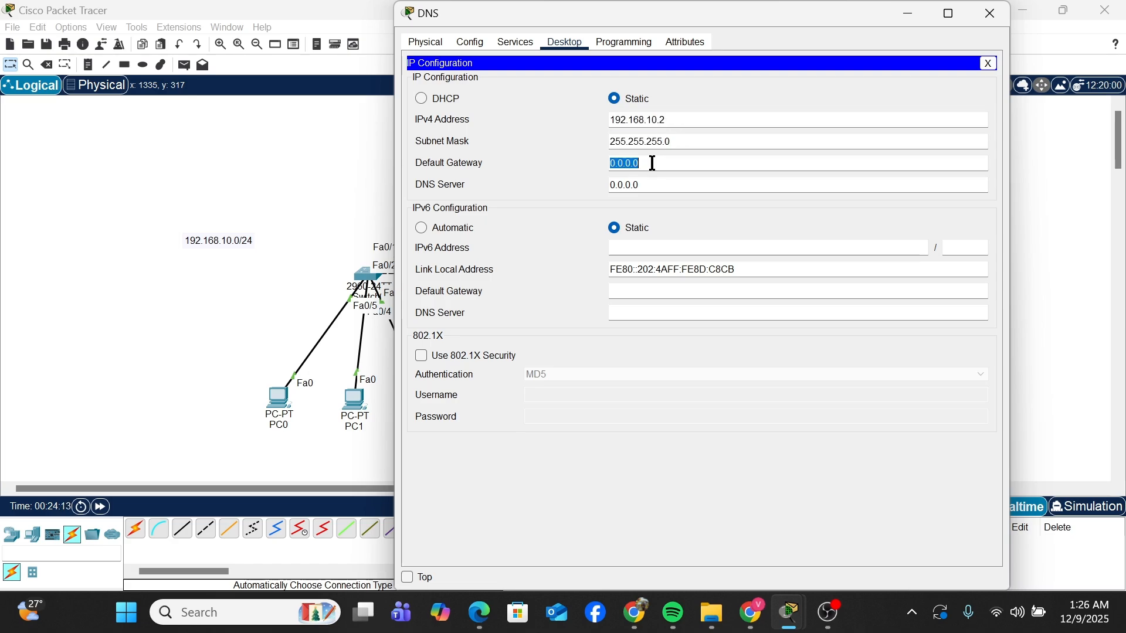
text(192.168.10.1)
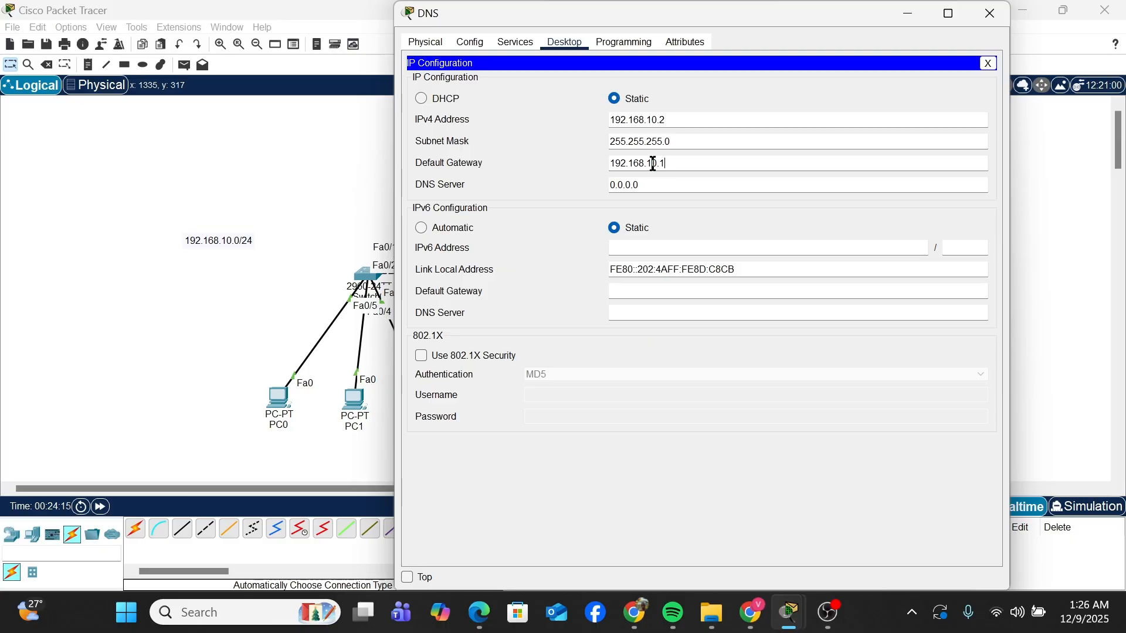
click(659, 184)
key(ctrl+a)
text(192.168.10.2)
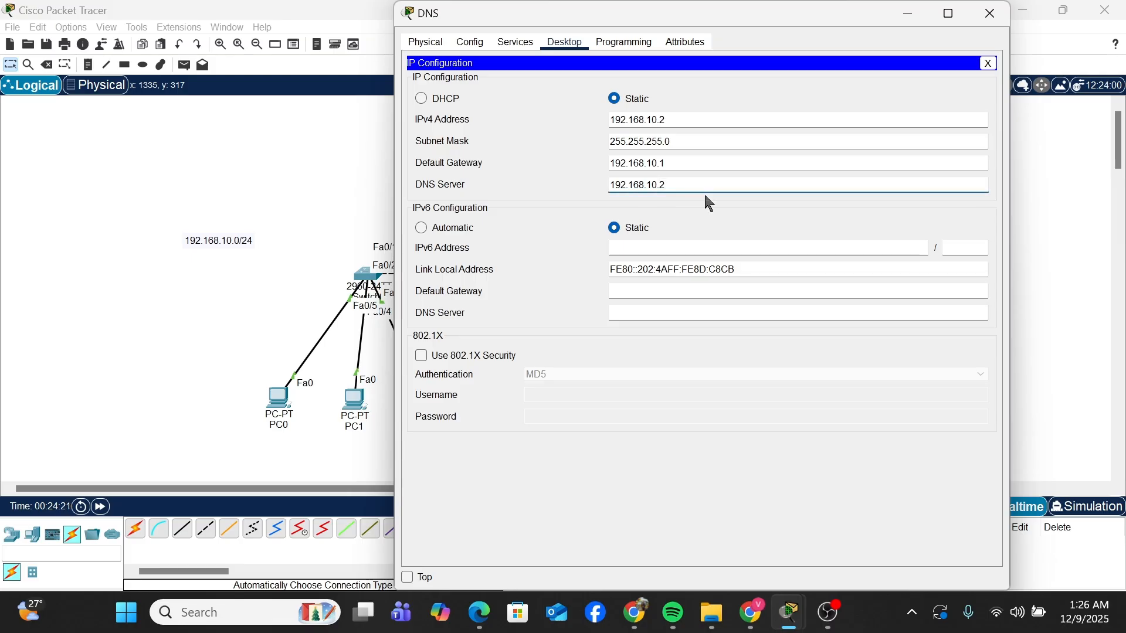
click(564, 46)
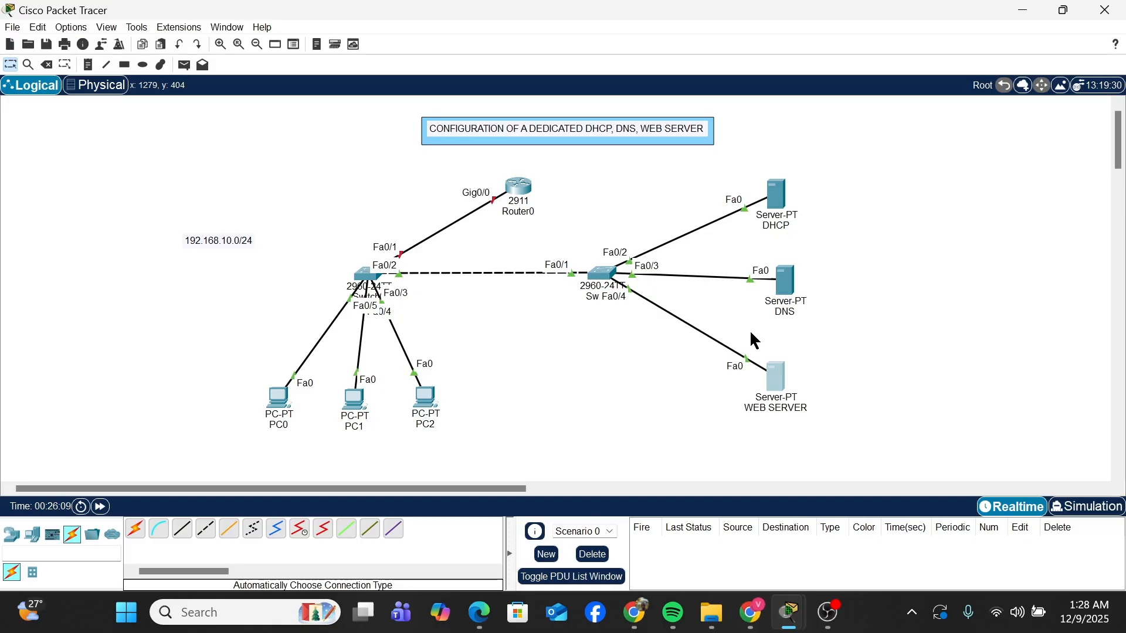
Assign the web server the static IPv4 address 192.168.10.3 with subnet mask 255.255.255.0
drag(755, 341, 837, 447)
mouse_move(778, 382)
click(775, 372)
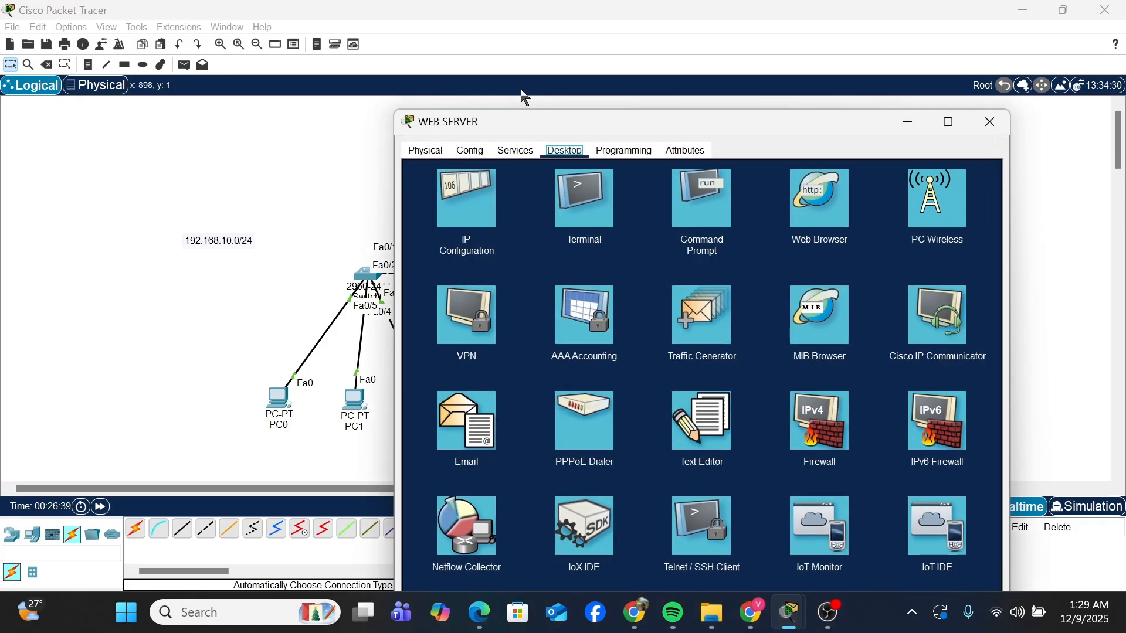
click(478, 195)
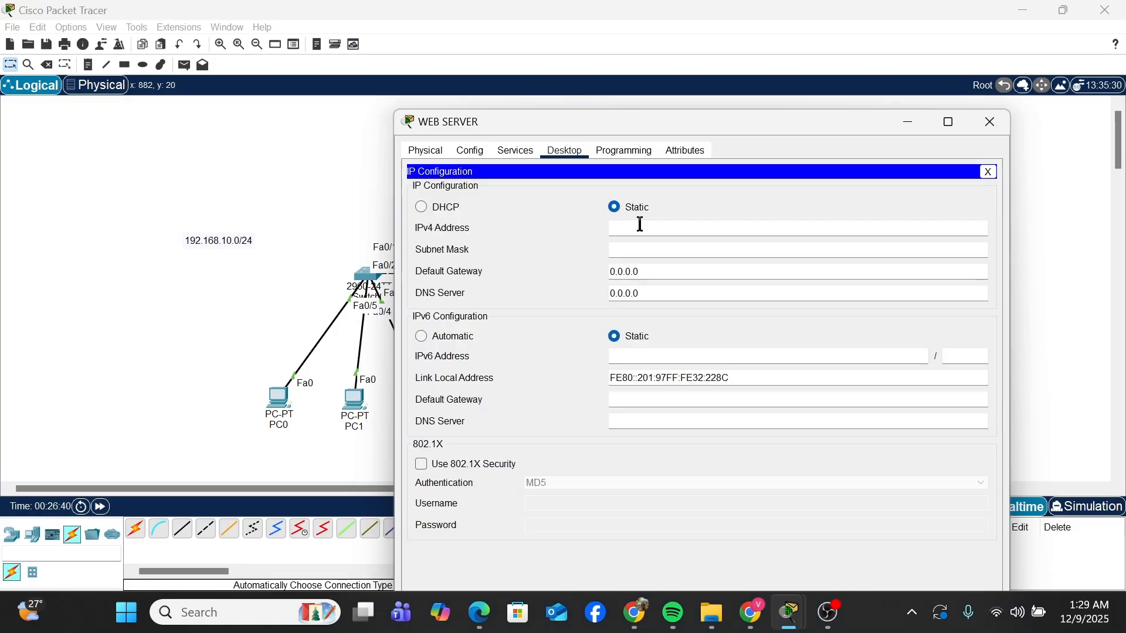
text(192.1)
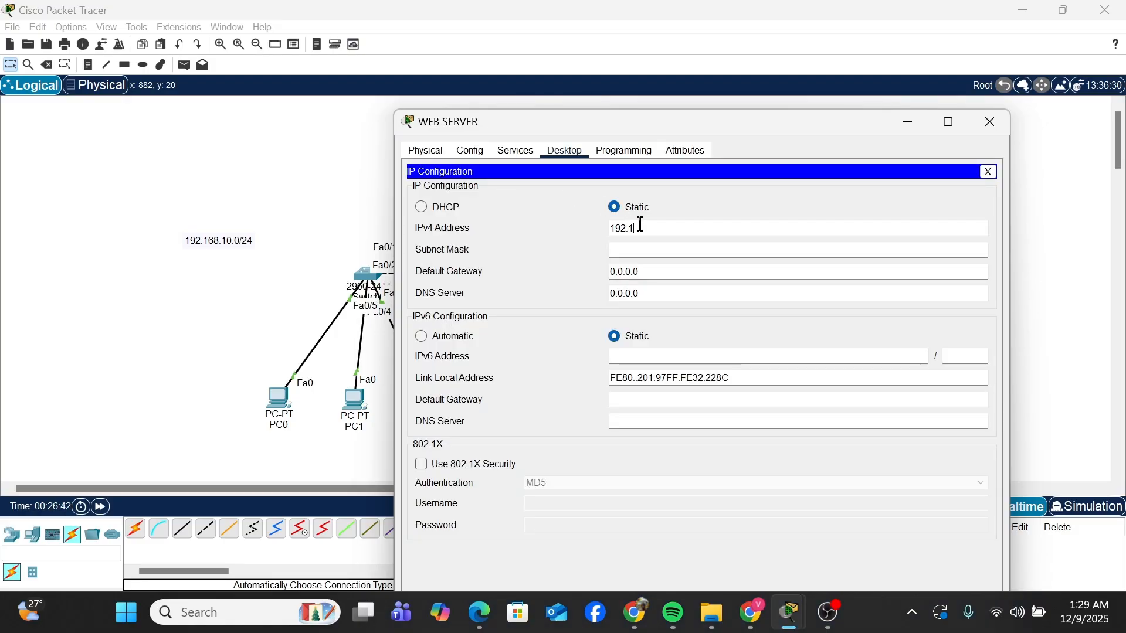
text(68.)
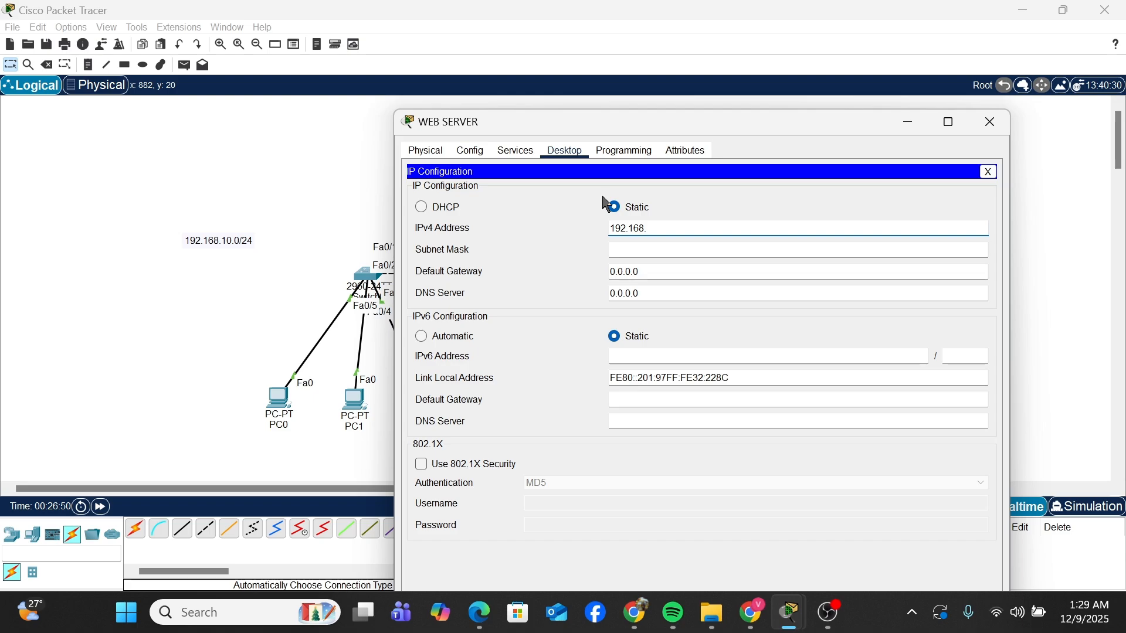
text(10)
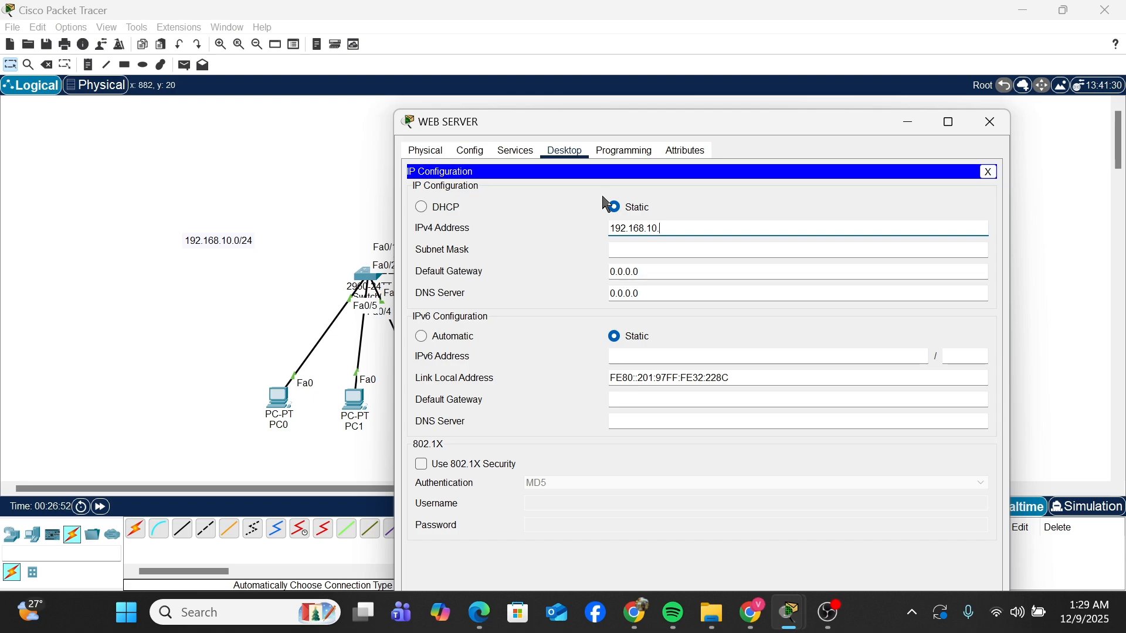
text(.3)
click(622, 252)
Set the web server's default gateway to 192.168.10.1 and DNS server to 192.168.10.2, and close its window
click(645, 271)
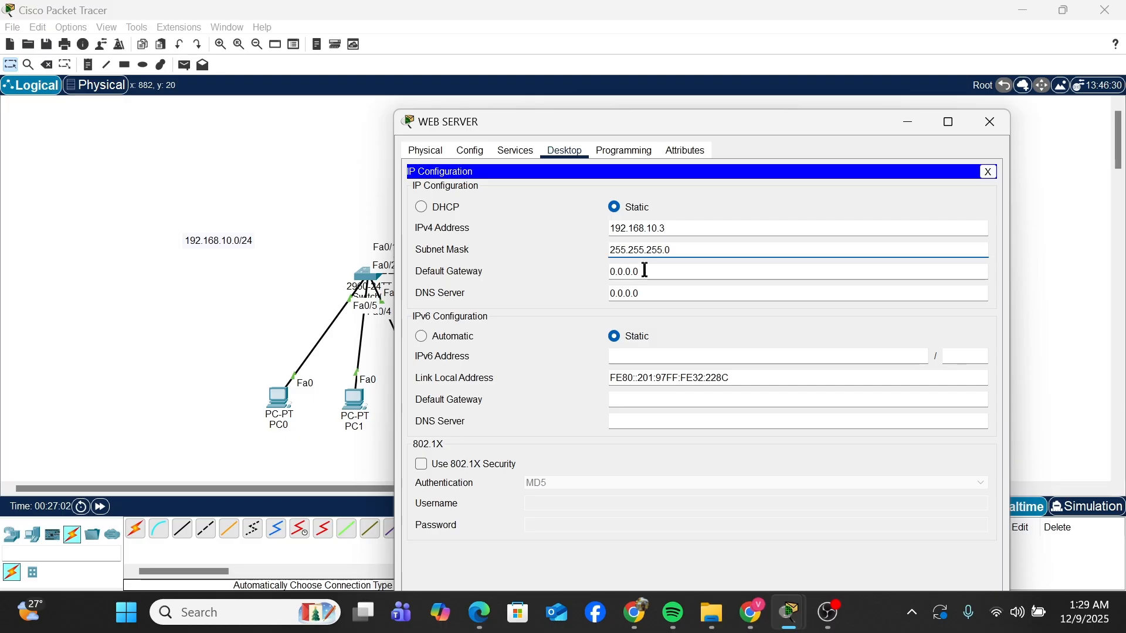
triple_click(645, 271)
text(192.168.10.2)
key(BackSpace)
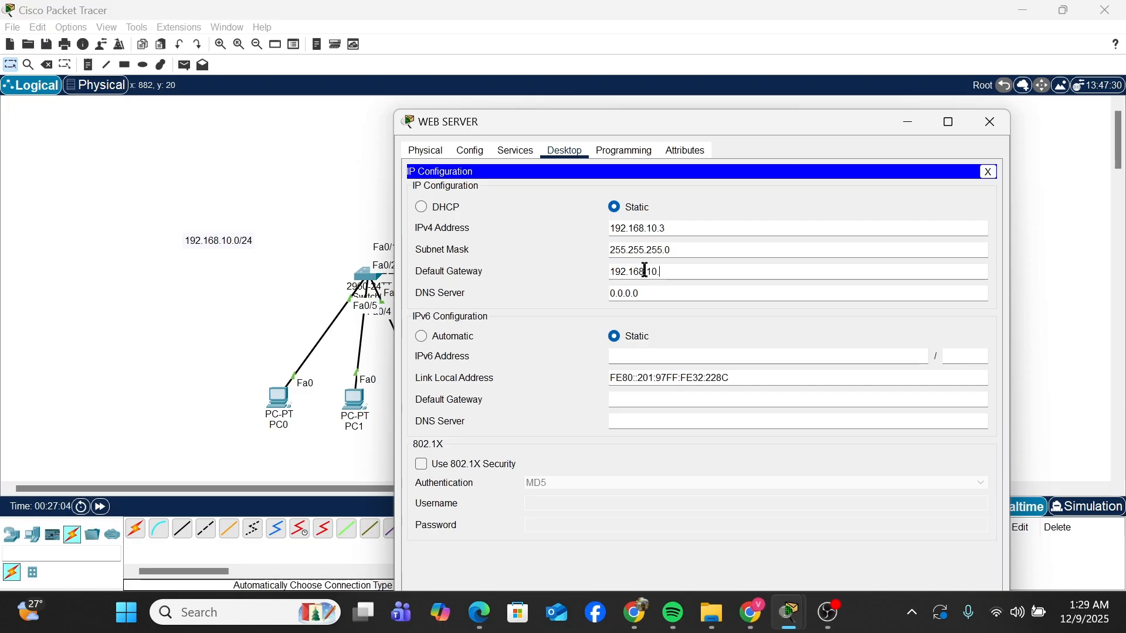
text(1)
click(656, 289)
triple_click(656, 289)
text(192.168.10.2)
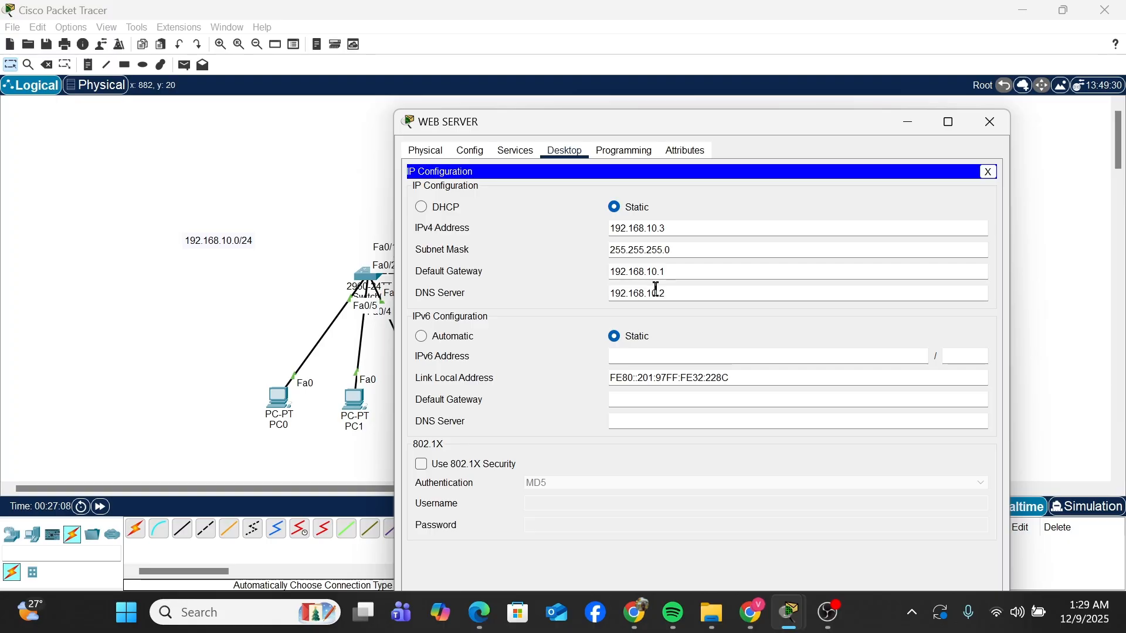
click(989, 172)
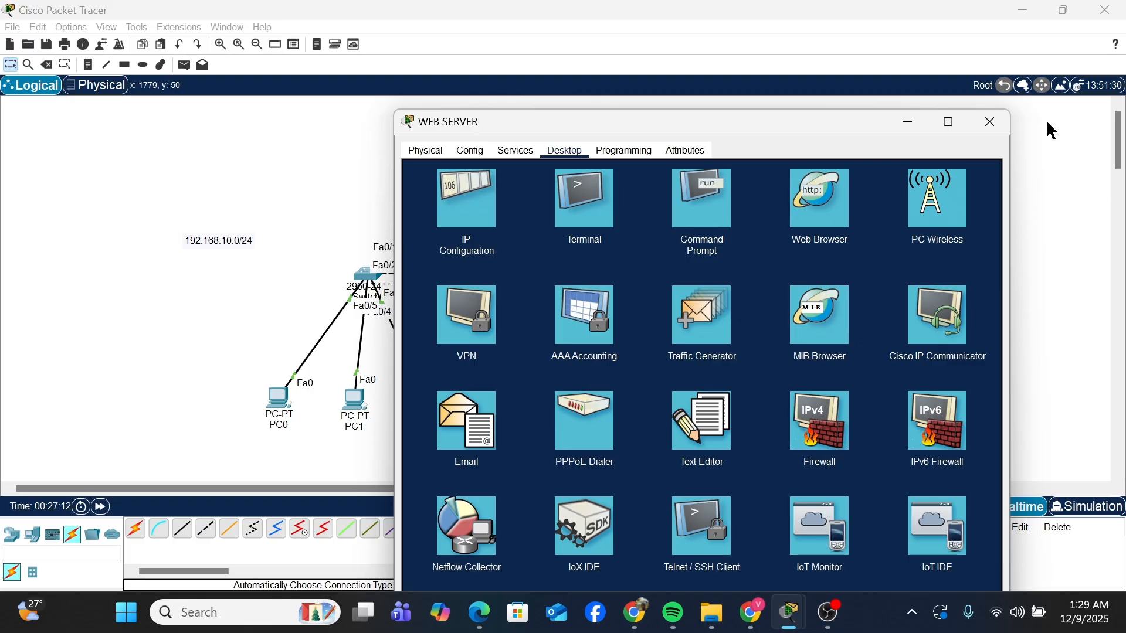
click(991, 122)
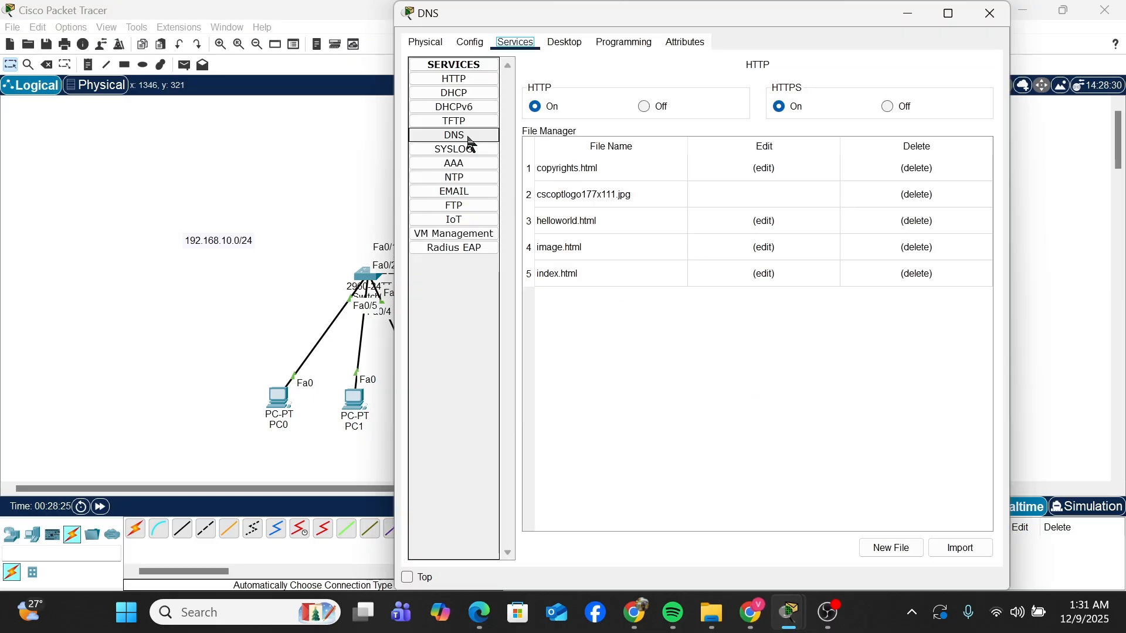
Add an A record on the DNS server mapping TOR.COM to 192.168.10.3, and close the server's window
click(469, 140)
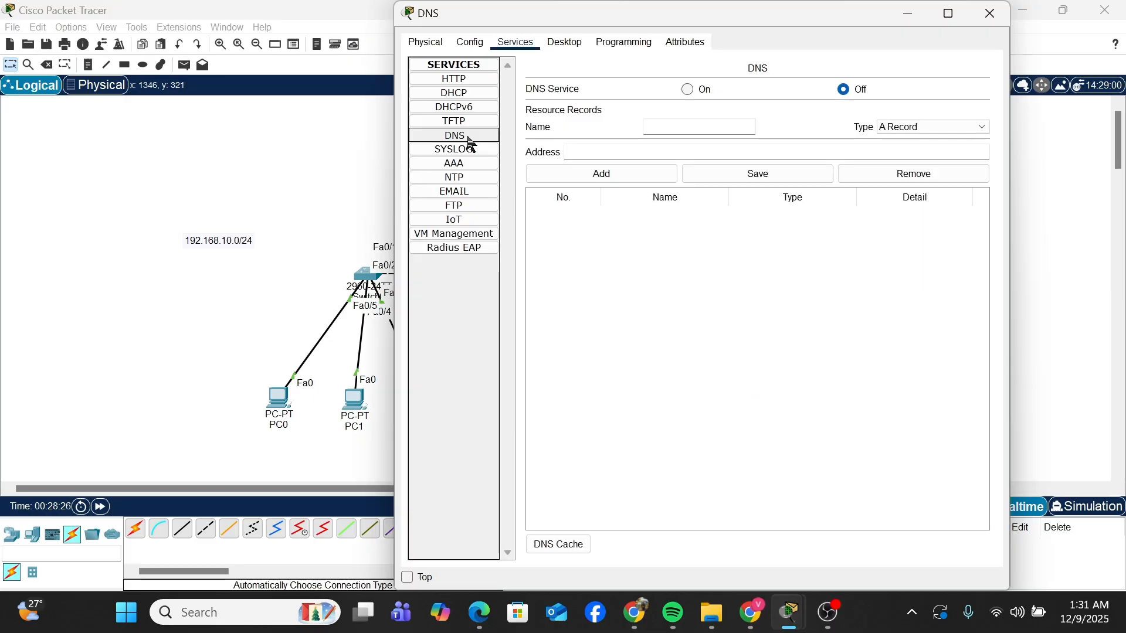
click(663, 130)
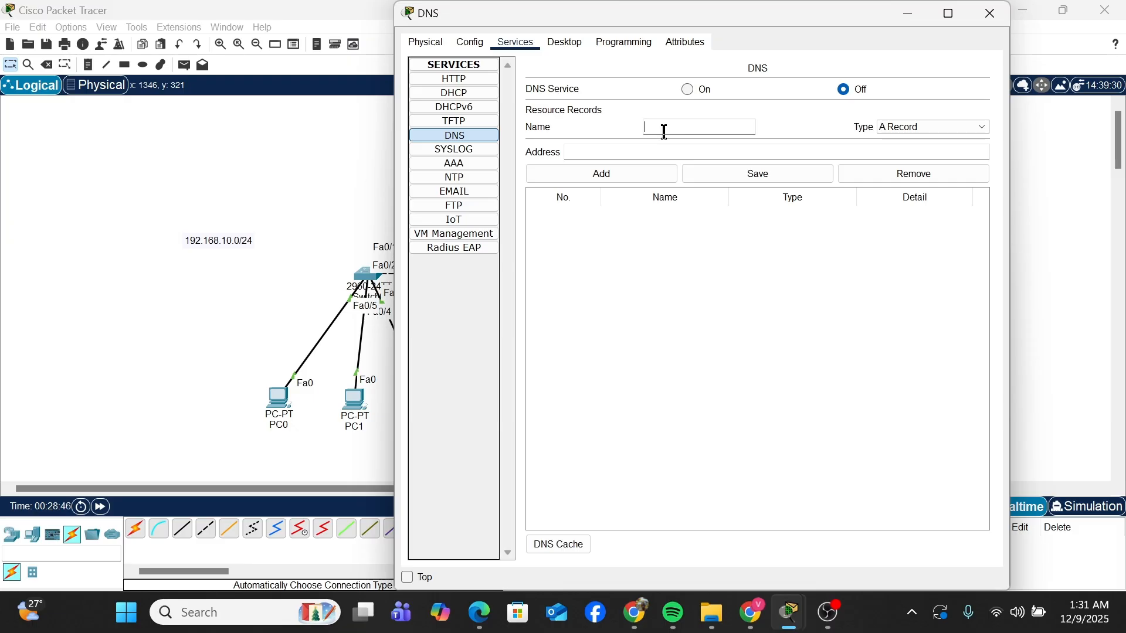
text(TOR.COM)
click(692, 152)
text(192.168.1)
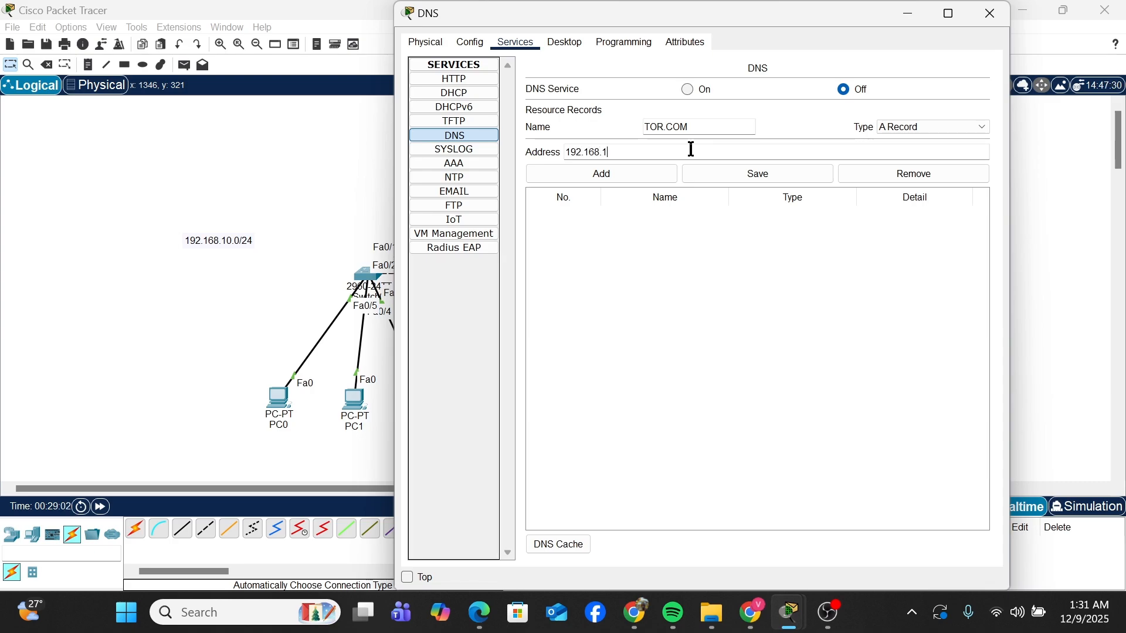
text(0.3)
click(634, 171)
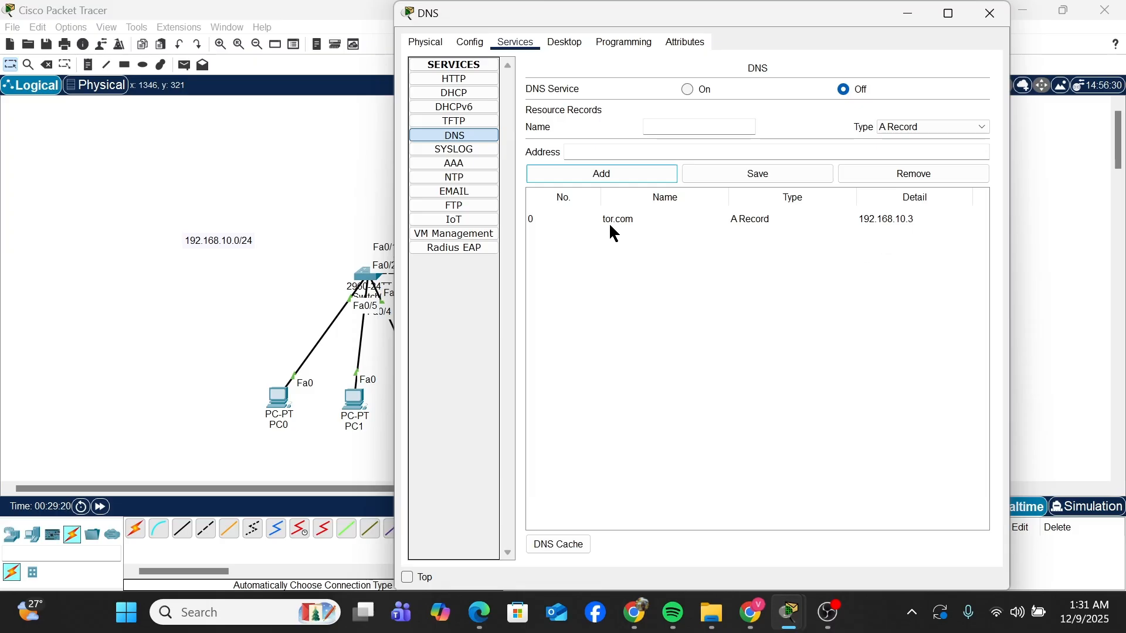
click(988, 13)
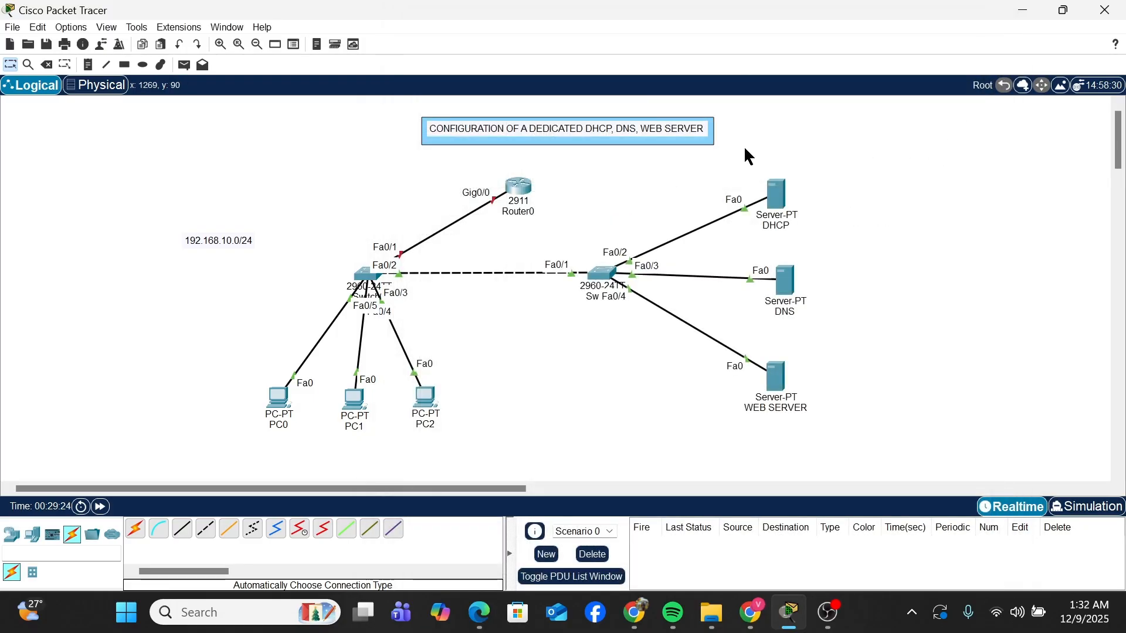
Open Router0's command line and decline the initial configuration dialog with NO to reach the Router> prompt
drag(744, 148, 827, 429)
click(583, 411)
click(521, 193)
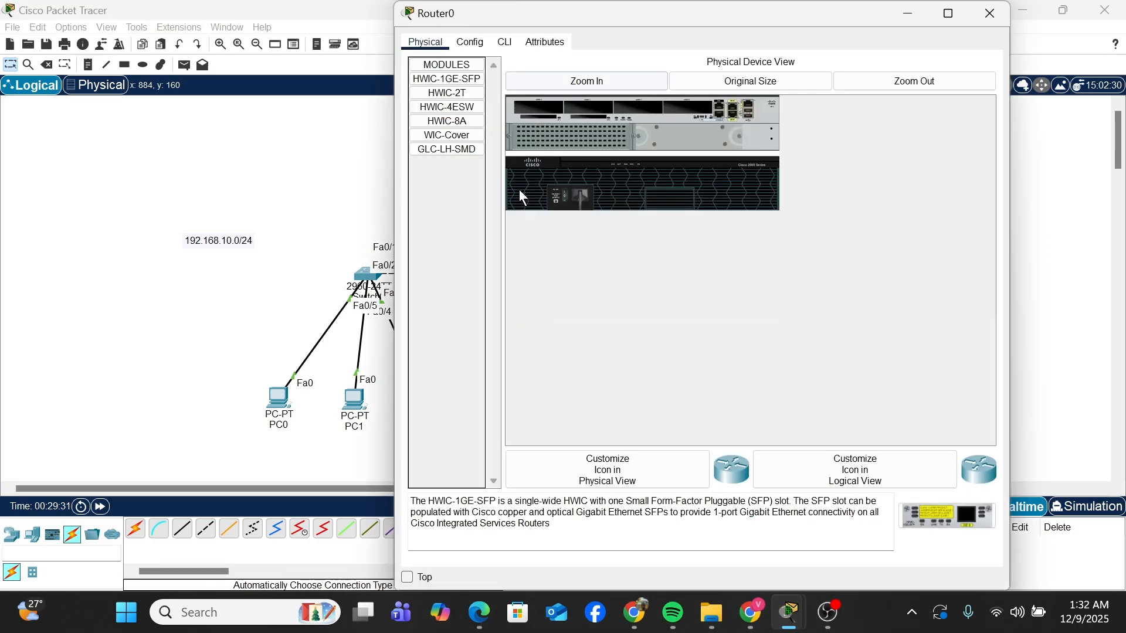
click(504, 44)
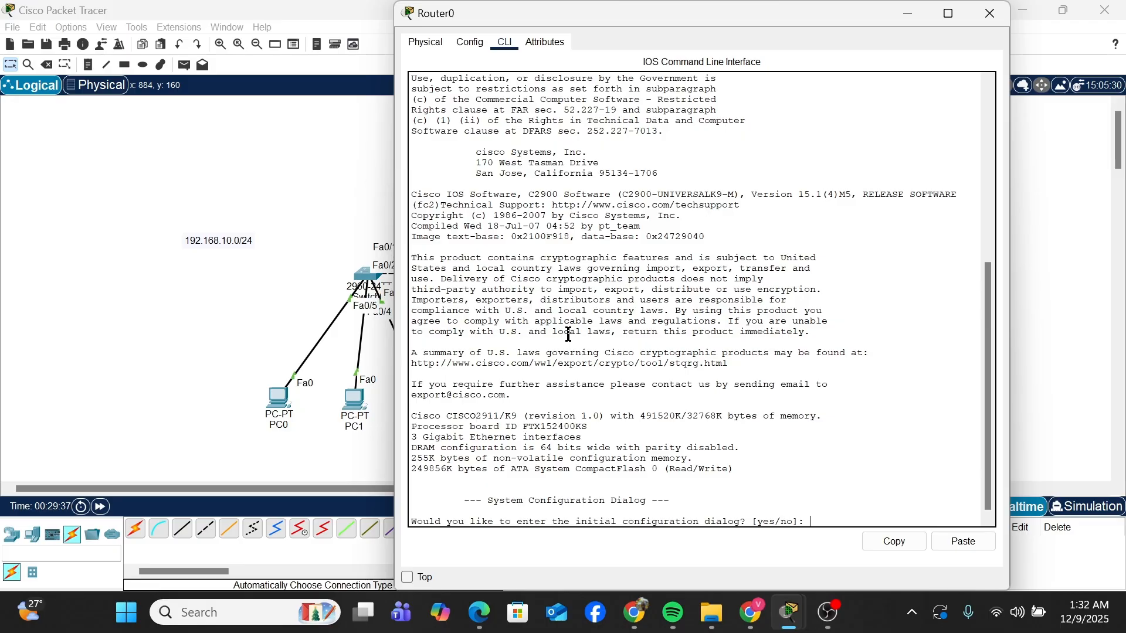
text(NO)
key(Return)
key(Return)
key(Return)
key(Return)
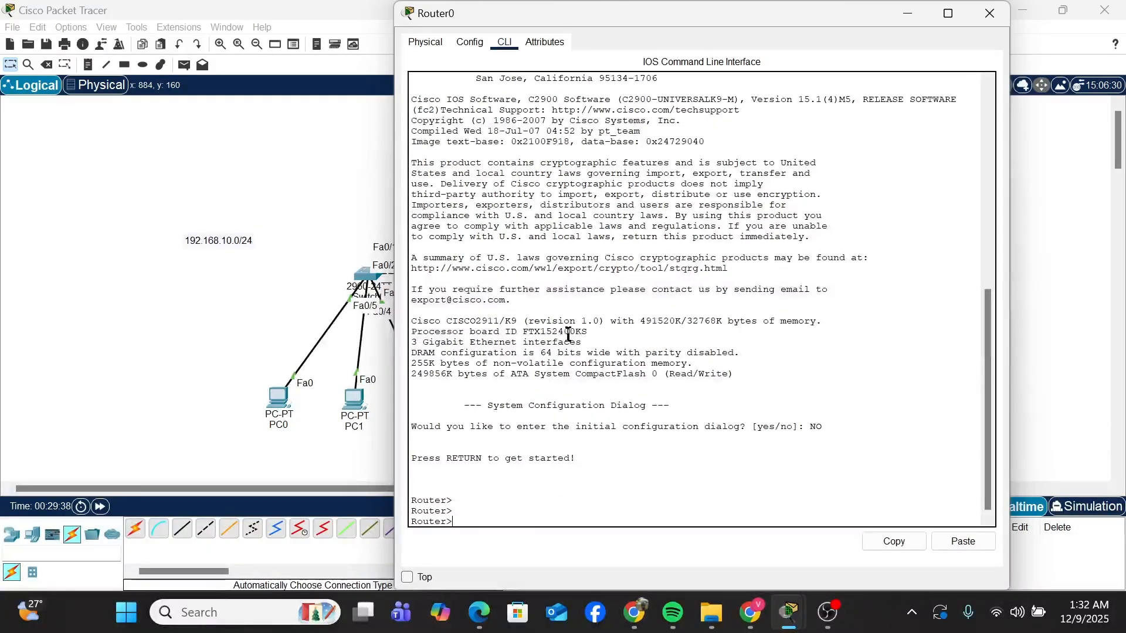
Enter privileged mode and global configuration mode on Router0 with EN and CONF T
text(EN)
key(Return)
text(CONF T)
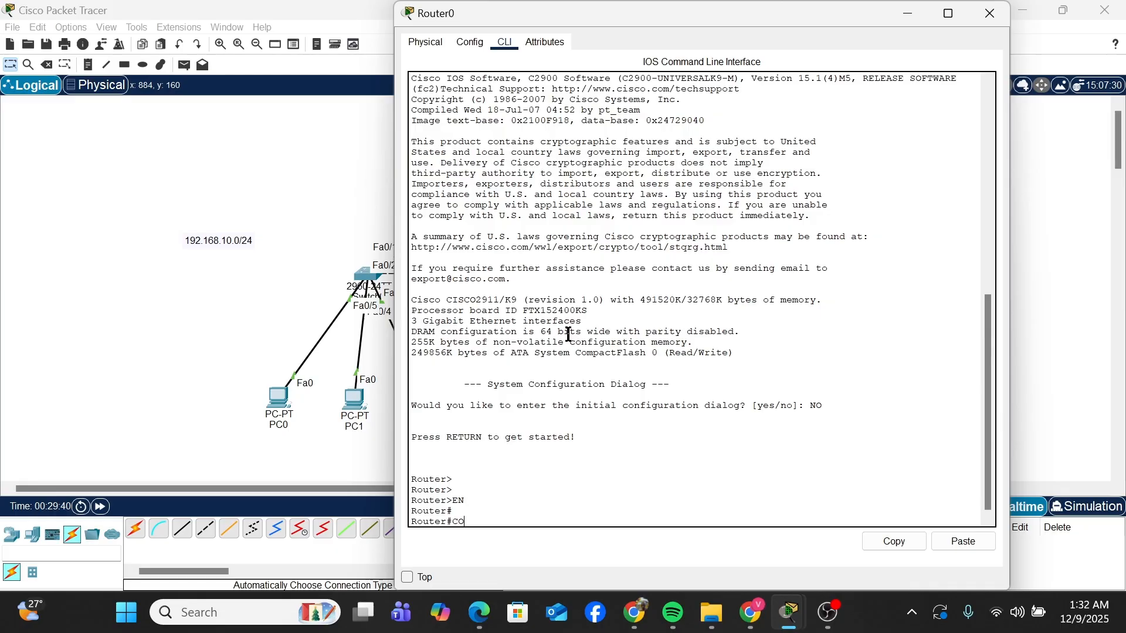
key(Return)
key(Return)
key(Return)
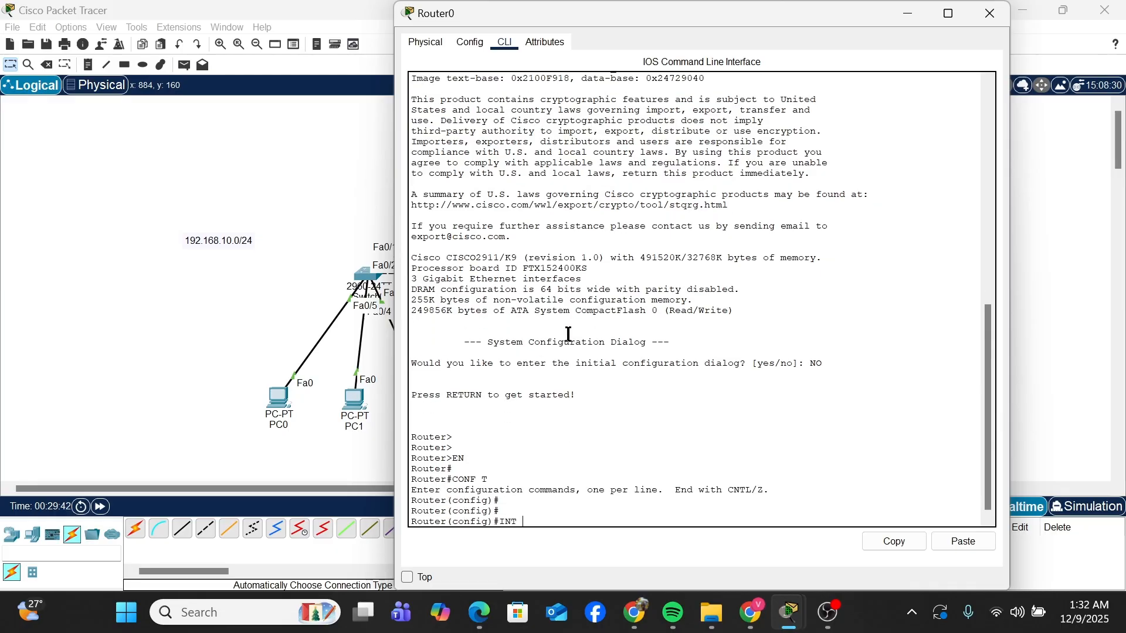
Enable Router0's G0/0 interface with NO SHUT in its interface configuration
text(INT G0/0)
key(Return)
text(NO SH)
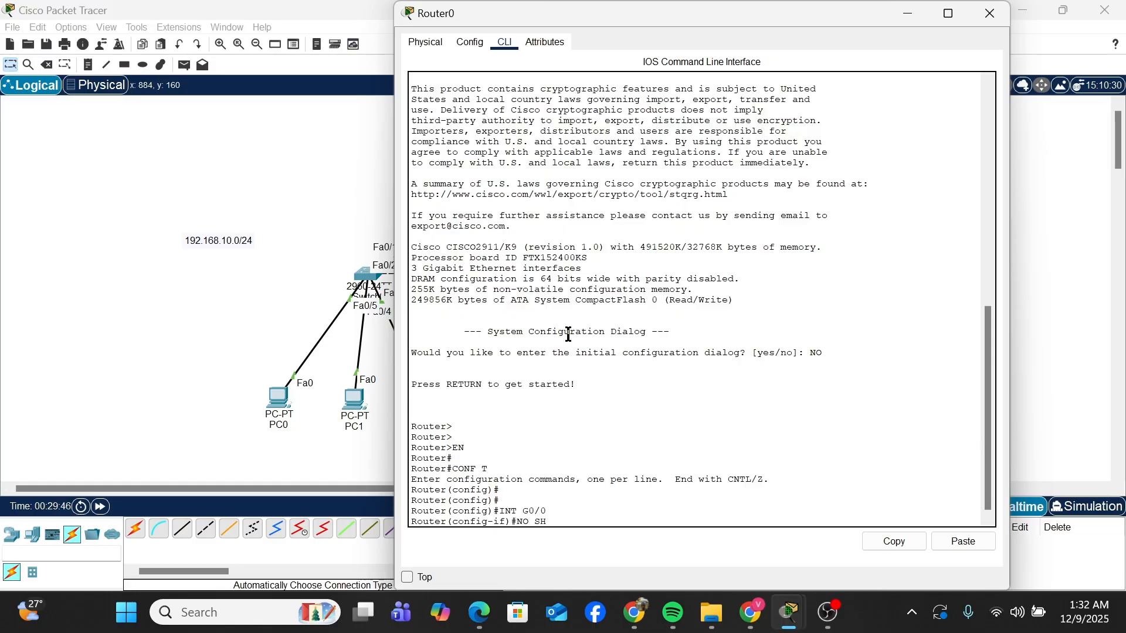
text(UT)
key(Return)
key(Return)
Assign the IP address 192.168.10.1 with mask 255.255.255.0 to Router0's G0/0 interface
text(IP A)
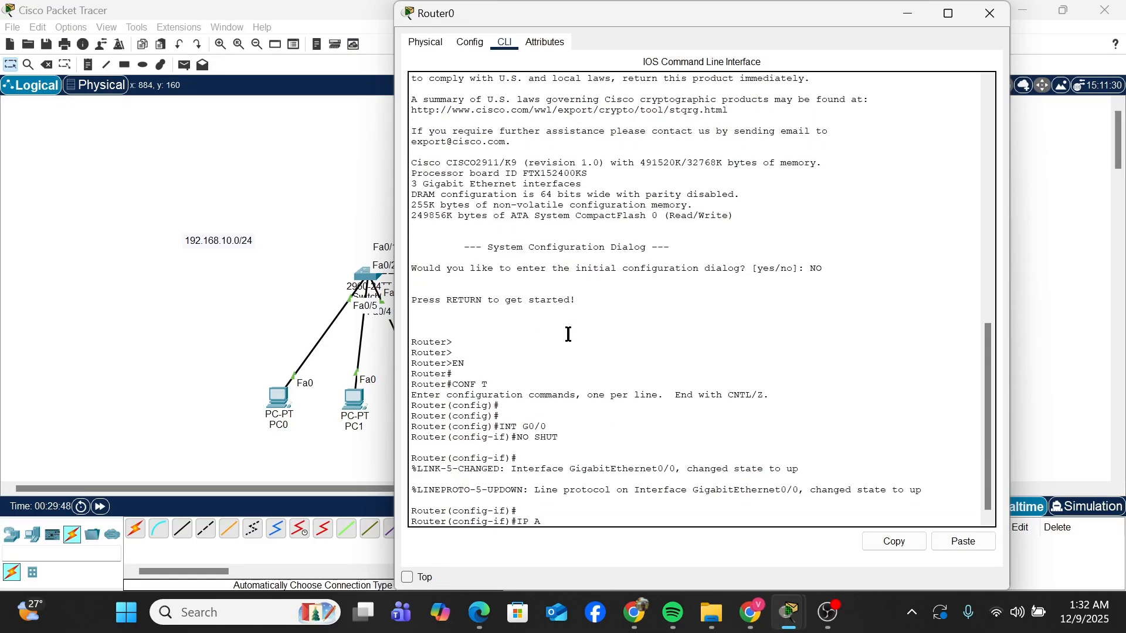
text(DD 192.1)
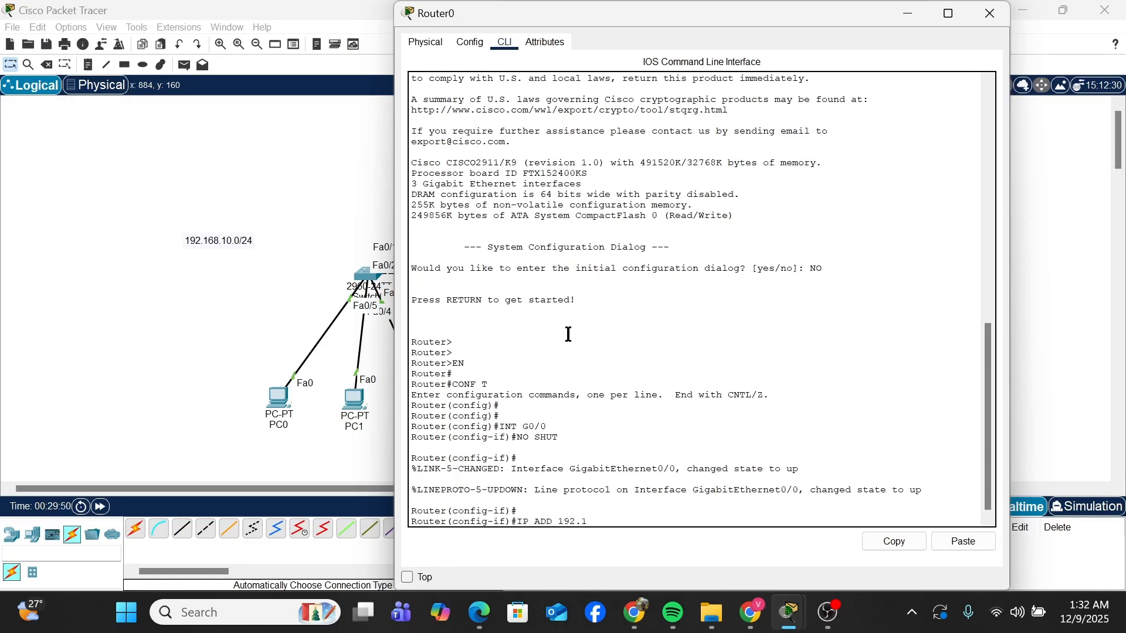
text(68.1.0.1 255.255.255.0)
key(Return)
key(Return)
key(Return)
key(Return)
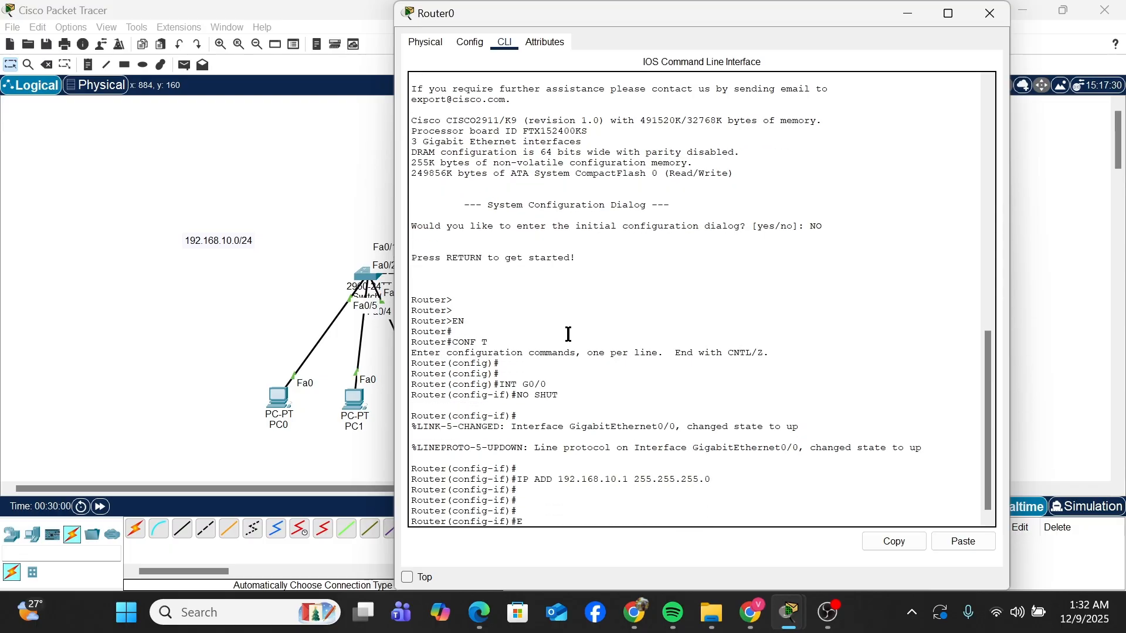
Exit Router0's interface configuration to global configuration mode and return to the topology
text(EX)
key(Return)
key(Return)
key(Return)
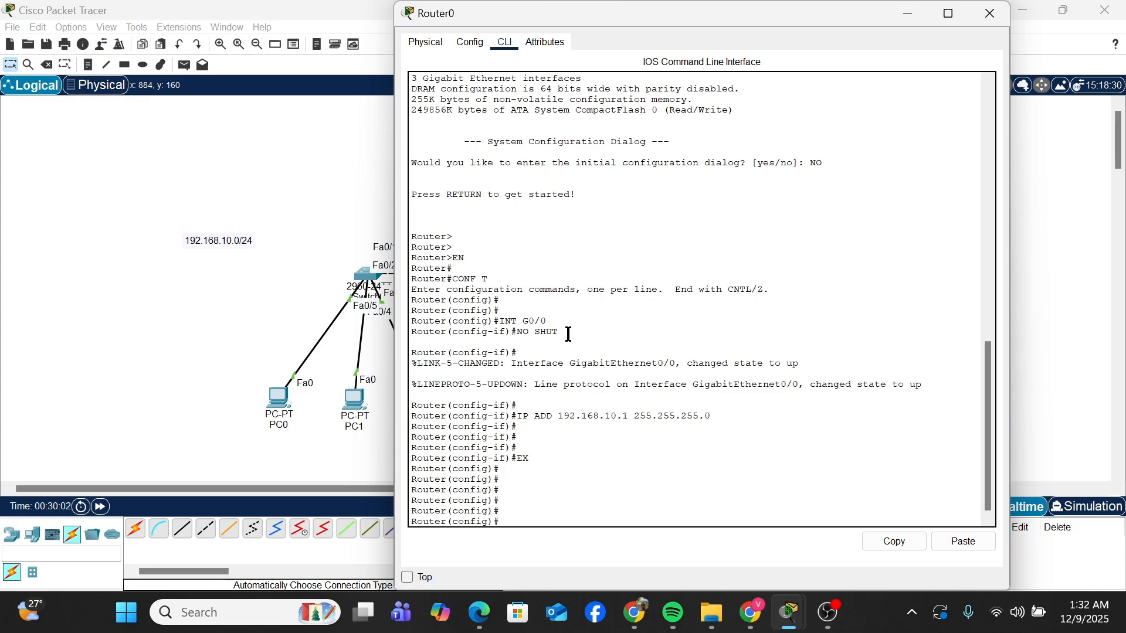
click(295, 318)
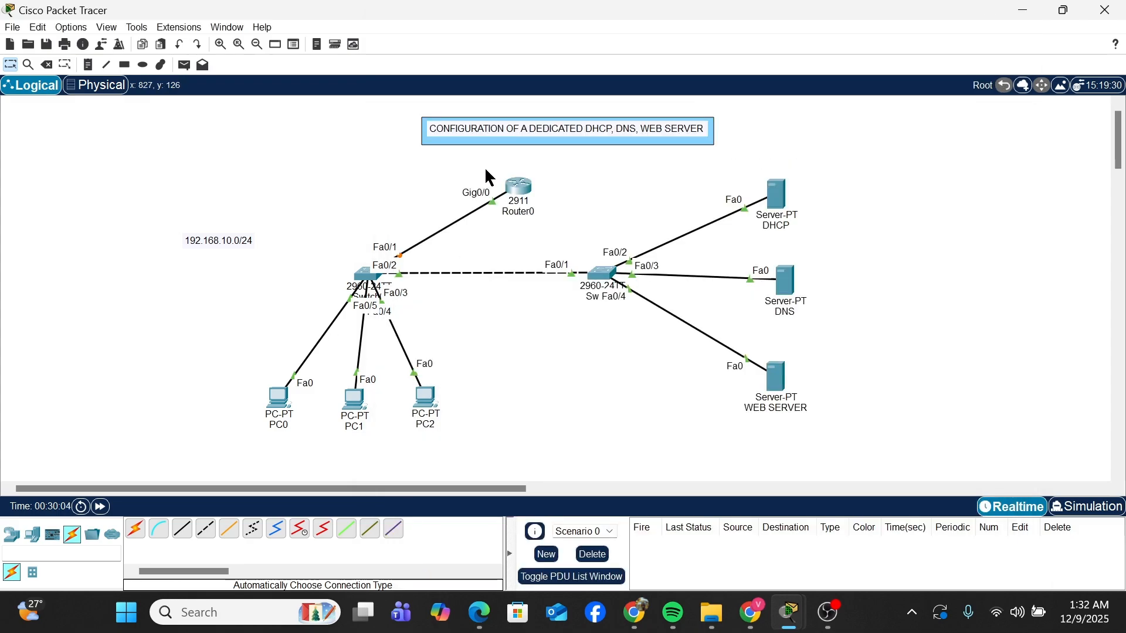
drag(483, 166, 551, 214)
drag(737, 159, 828, 424)
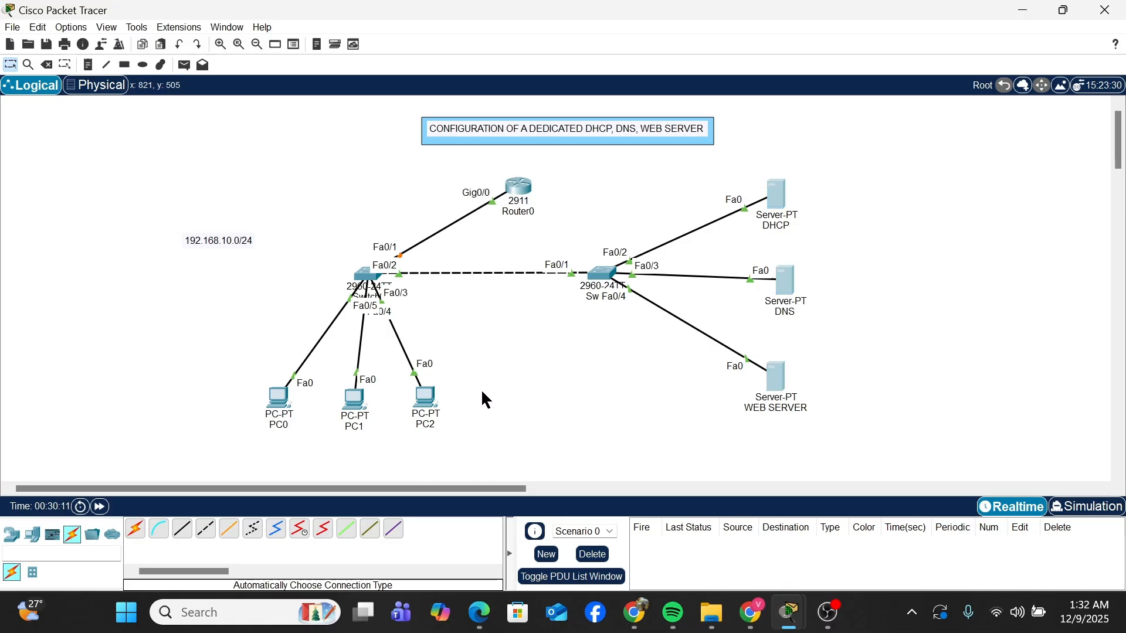
Set PC0's IP configuration to DHCP so it requests its address automatically, and close the configuration
mouse_move(278, 400)
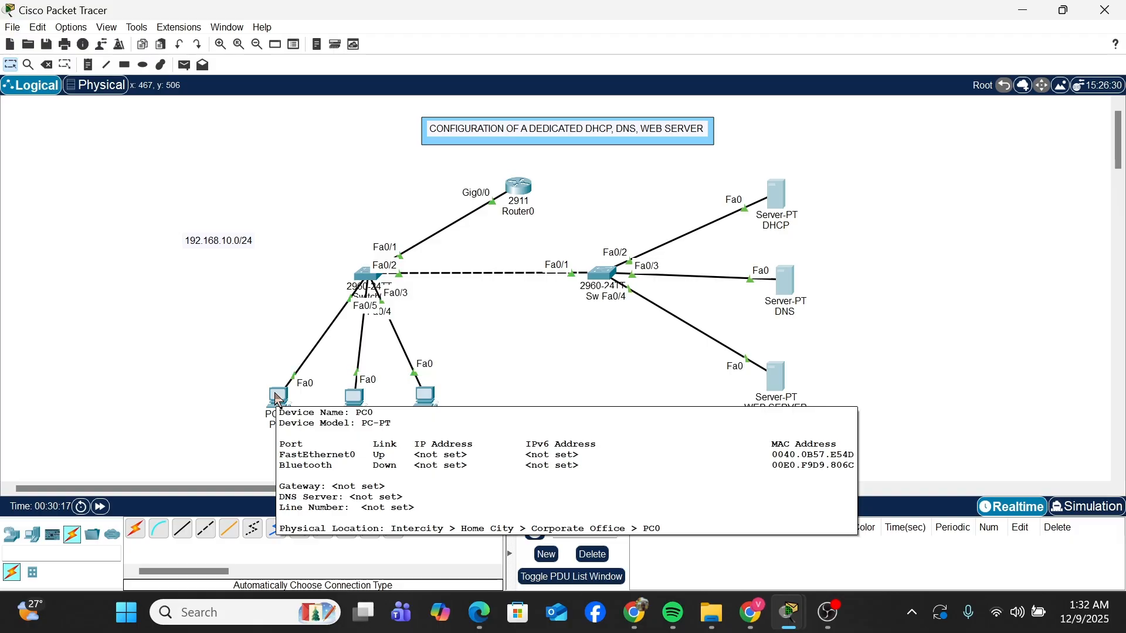
click(278, 398)
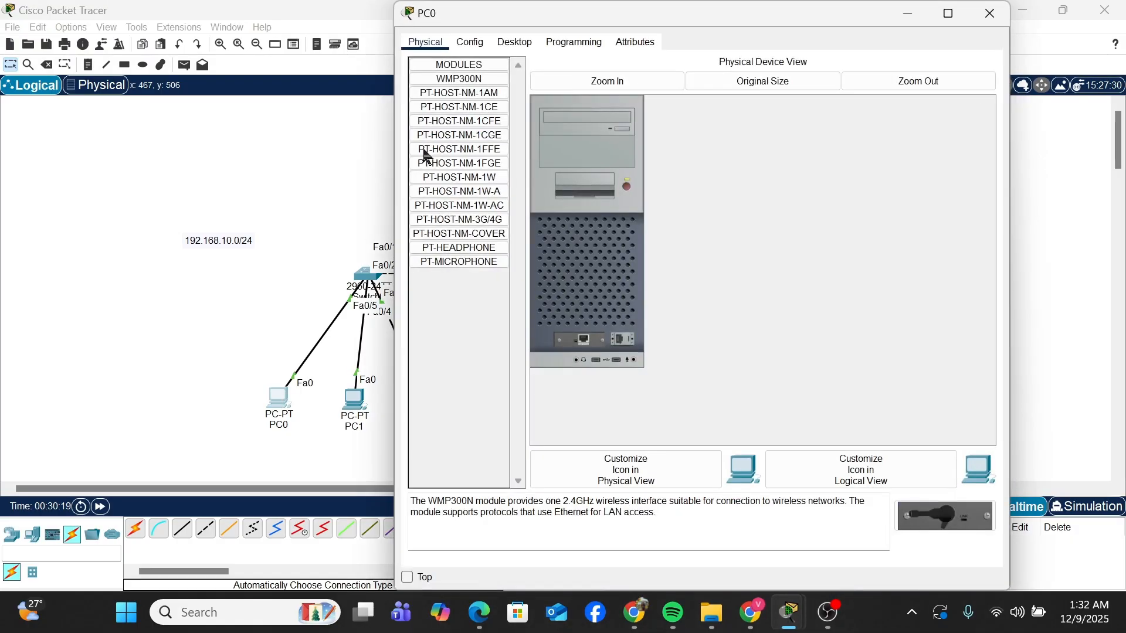
click(507, 42)
click(475, 92)
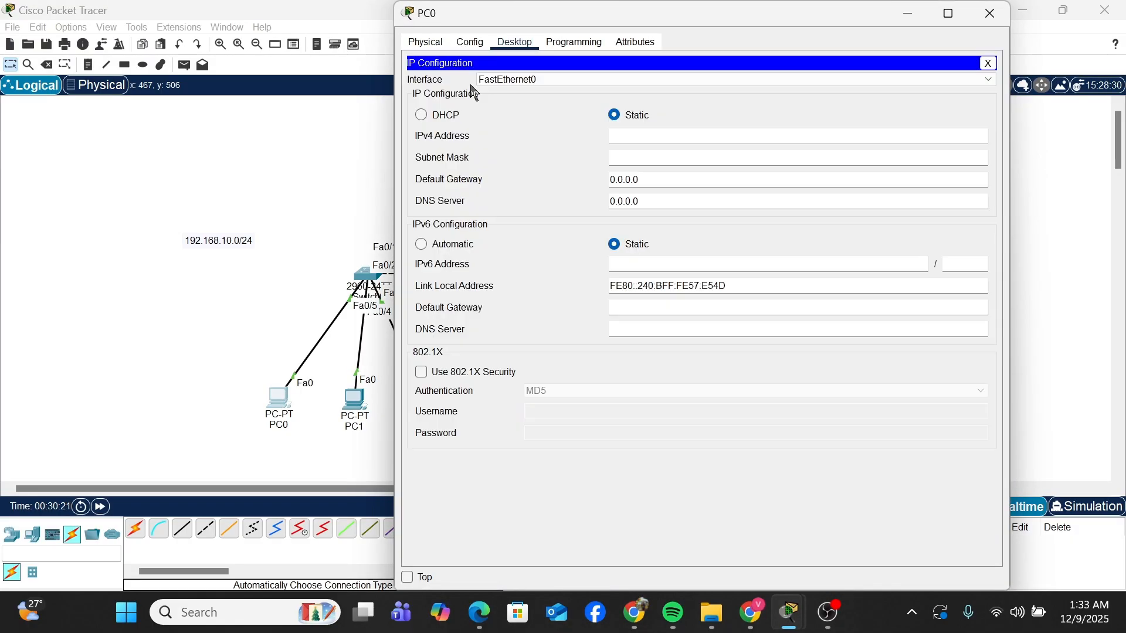
click(422, 117)
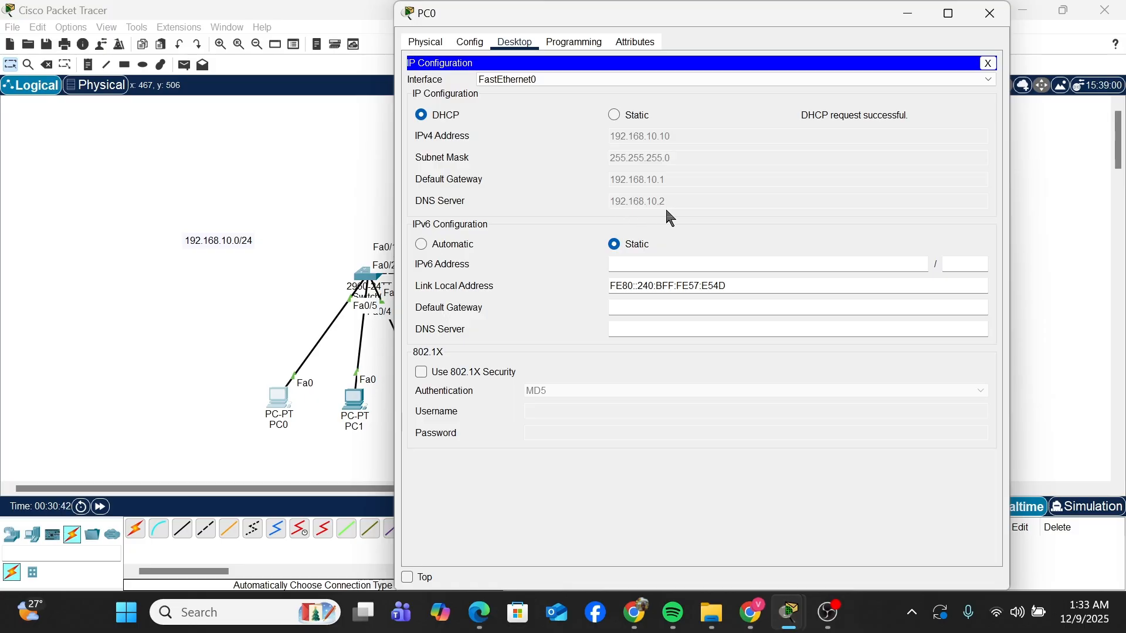
click(990, 64)
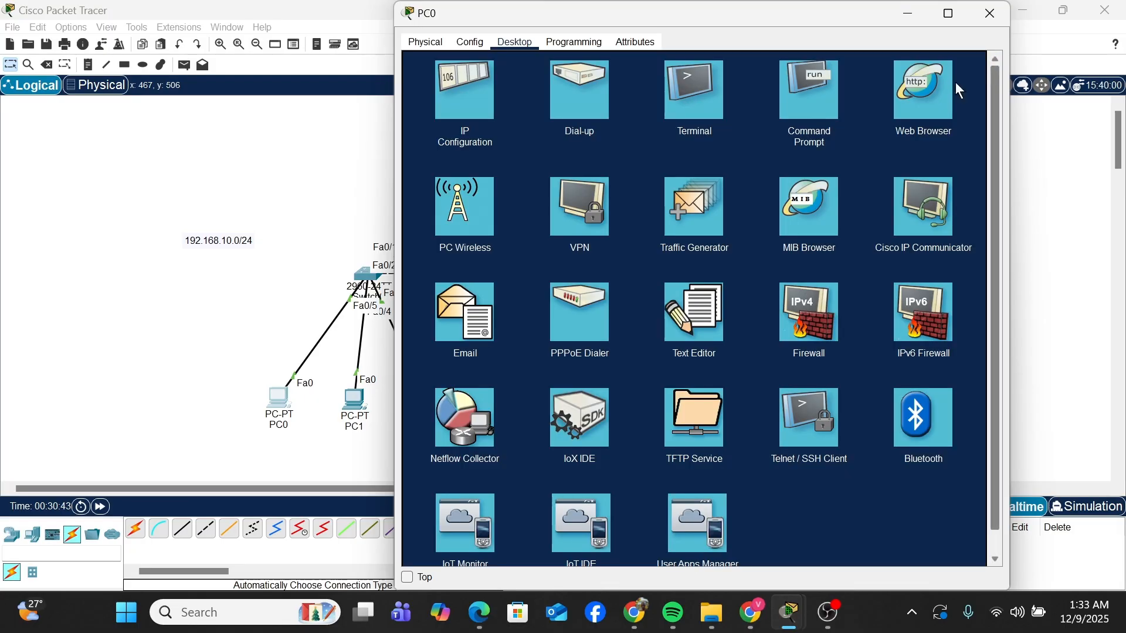
Open PC1's IP configuration
click(353, 406)
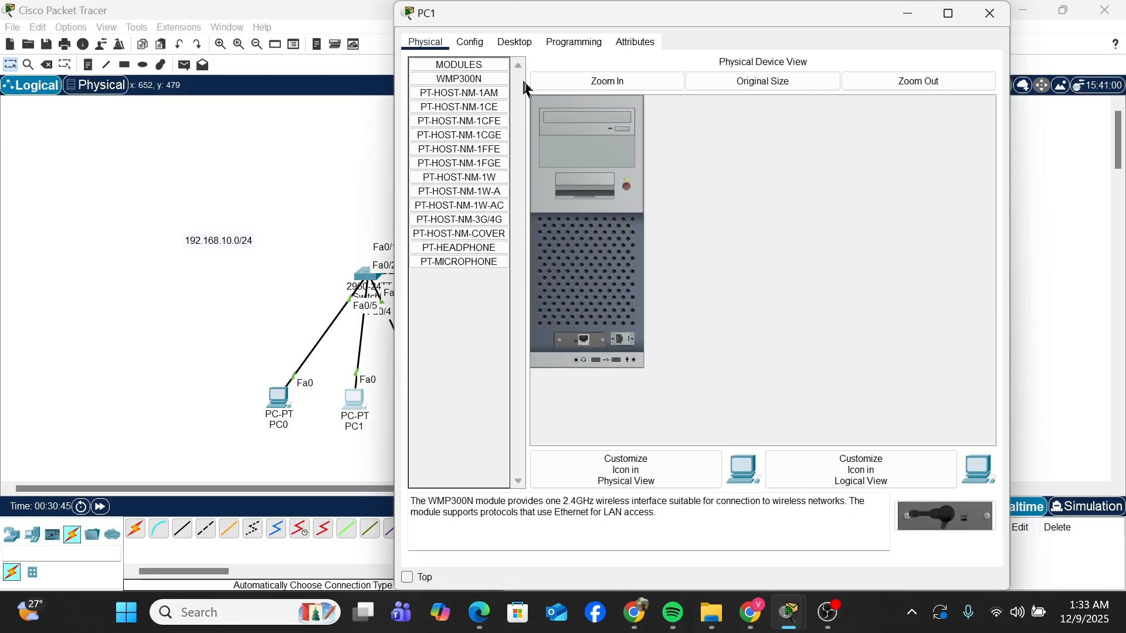
click(515, 42)
click(457, 105)
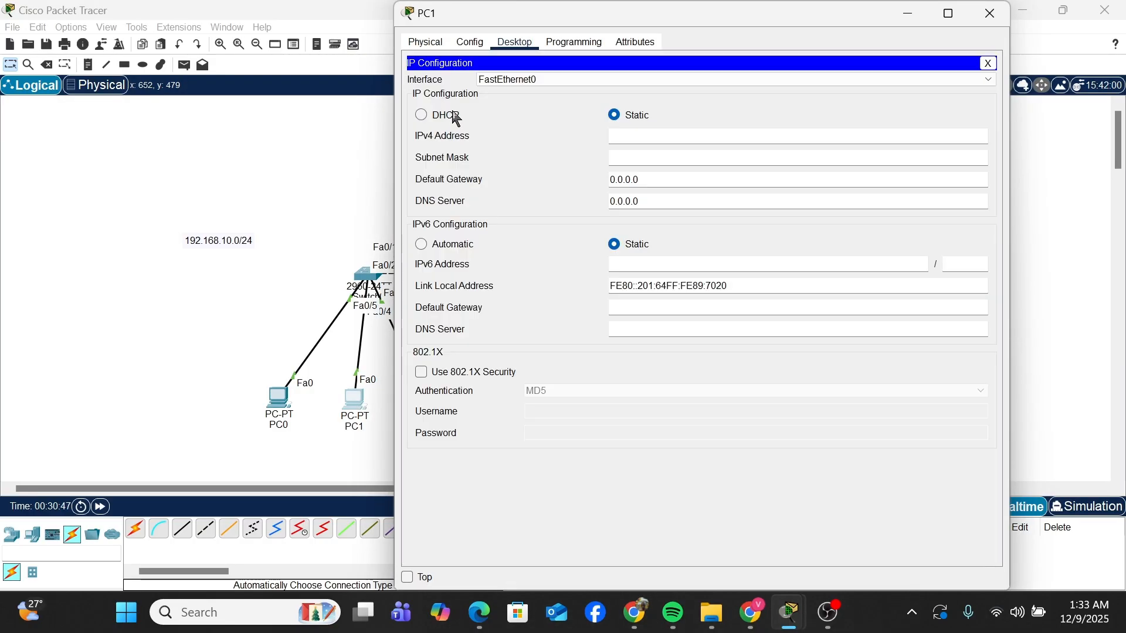
text(192.168.10)
key(BackSpace)
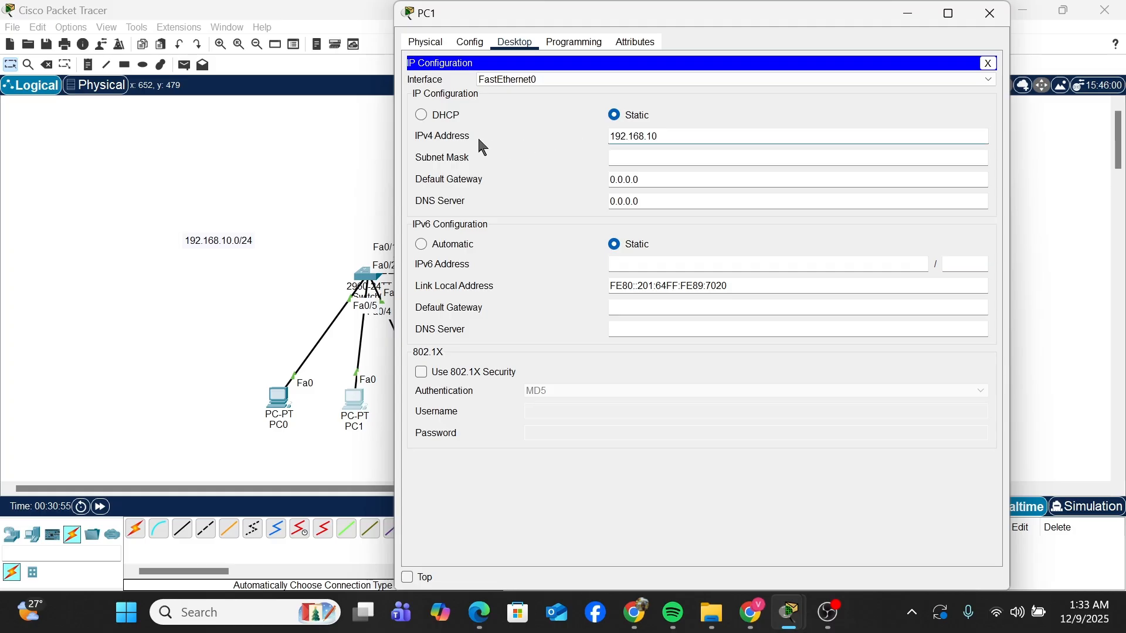
click(423, 119)
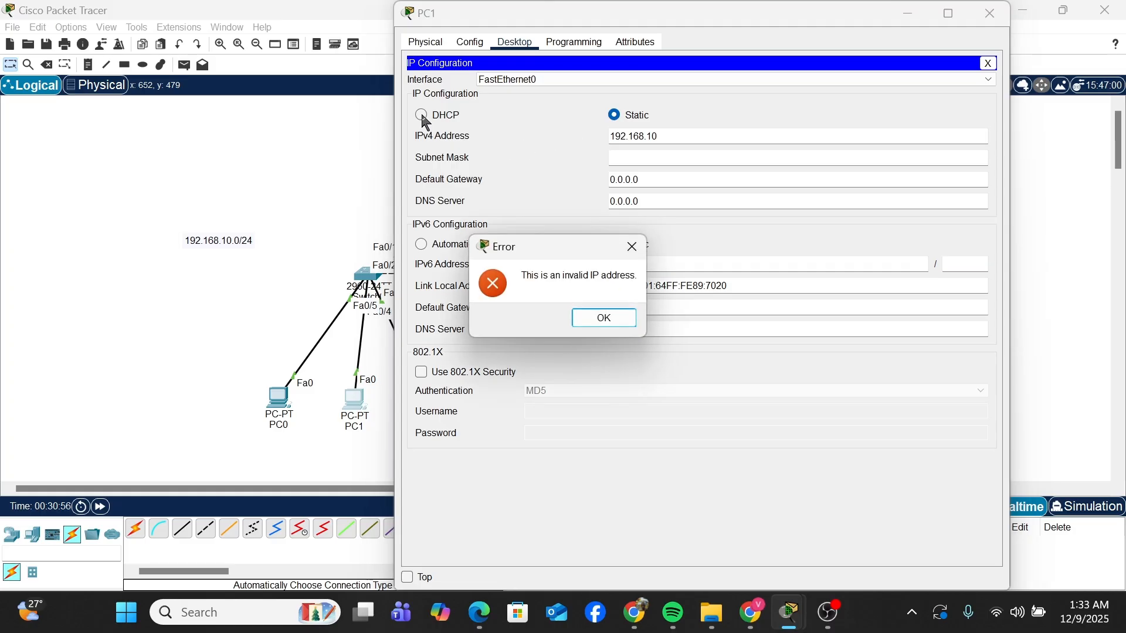
click(632, 247)
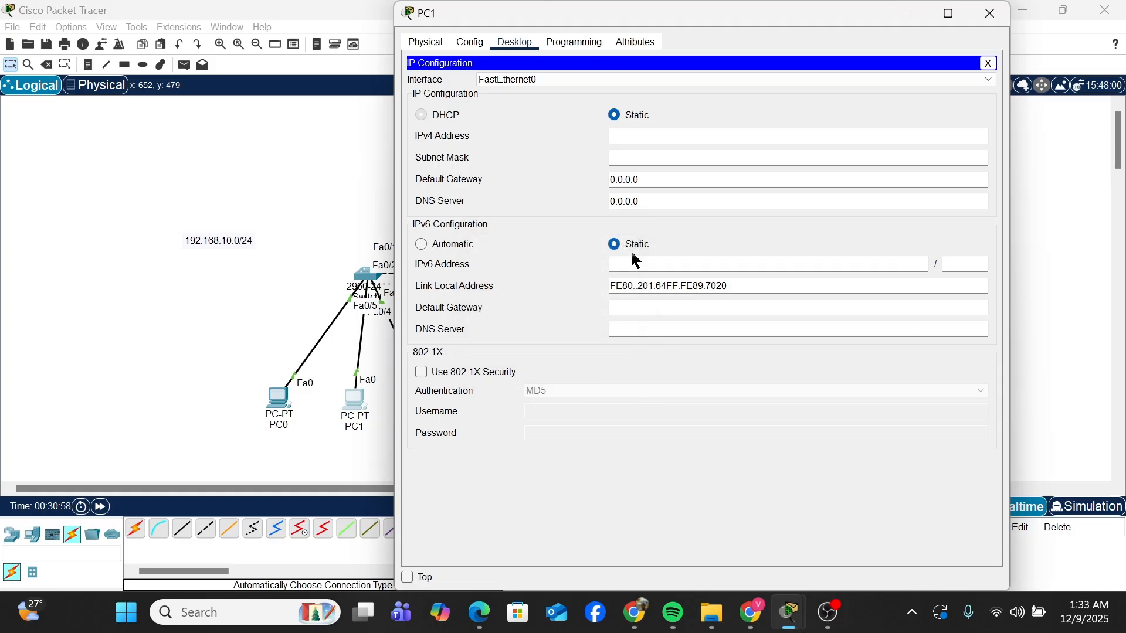
Set PC1's IP configuration to DHCP and close the configuration
click(423, 115)
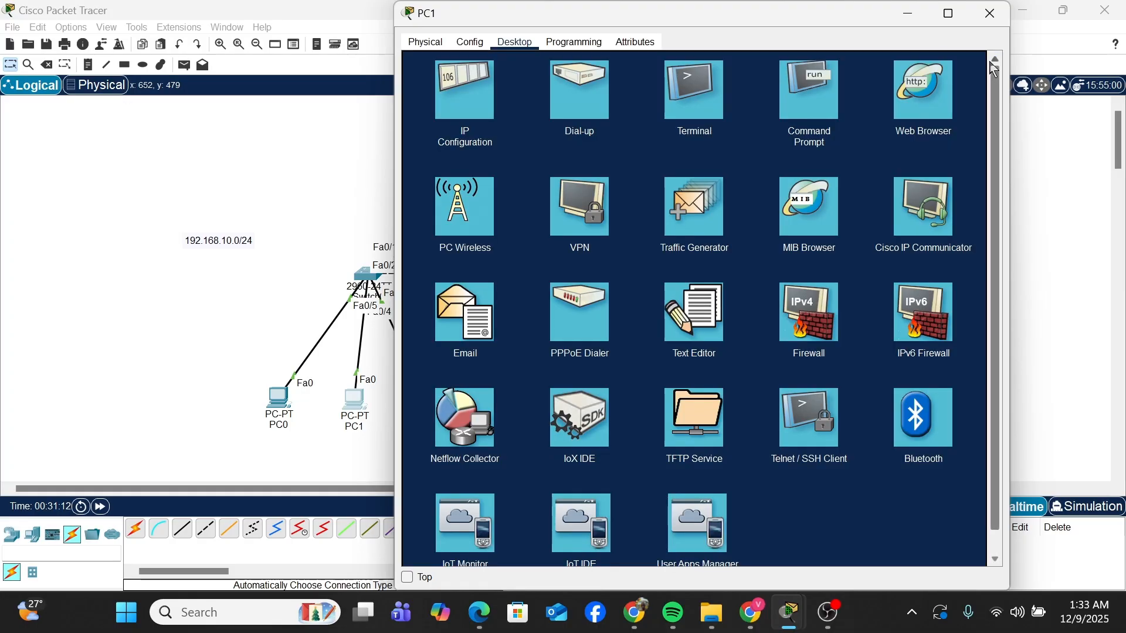
click(988, 63)
Ping the DNS server at 192.168.10.2 from PC1's command prompt
click(808, 111)
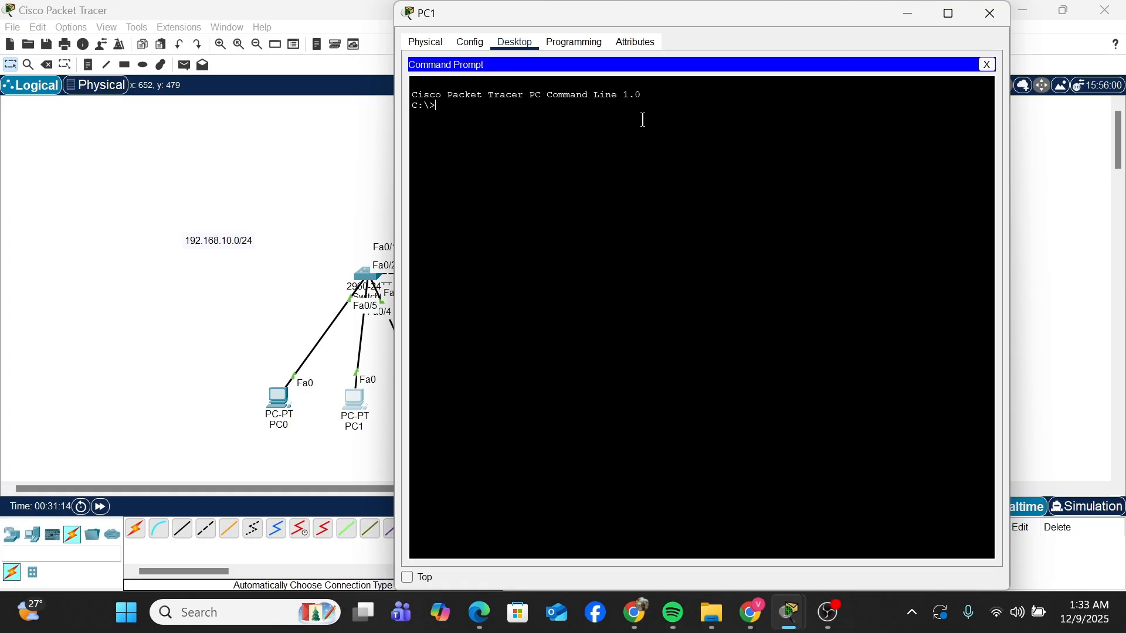
text(PIG)
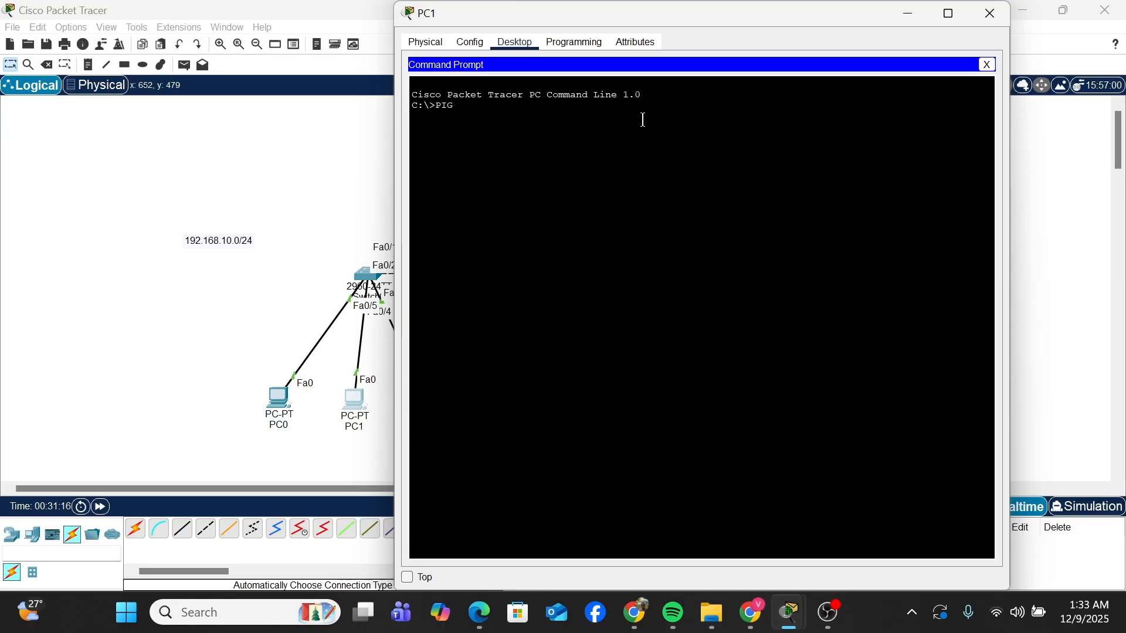
key(BackSpace)
text(NG 192.1)
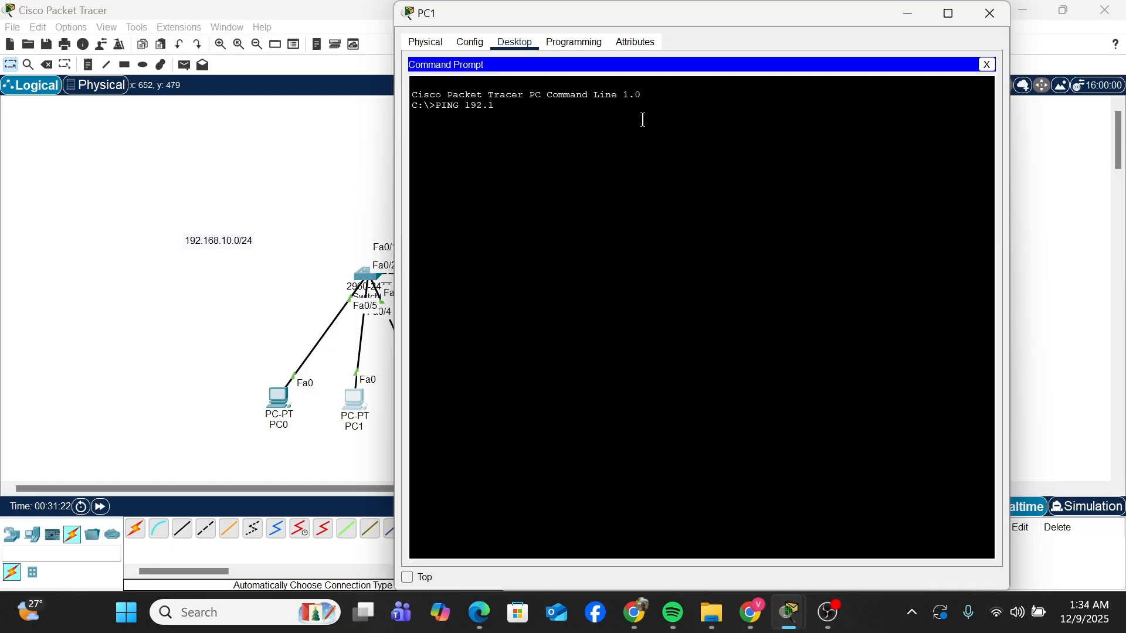
text(68.10.2)
key(Return)
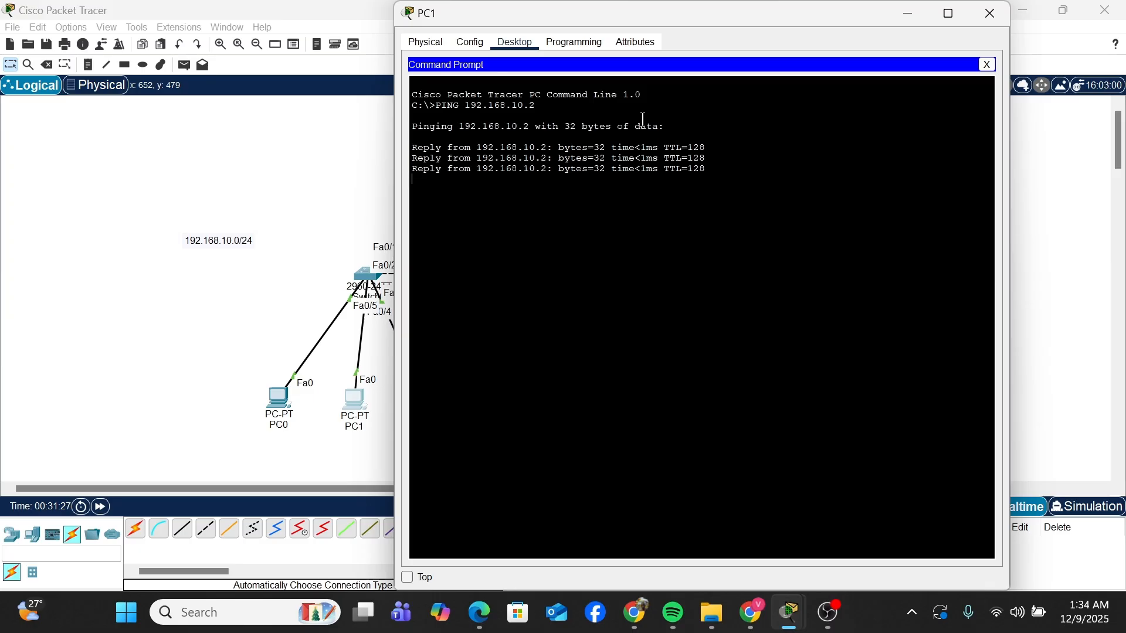
Ping 192.168.10.3 from PC1's command prompt
key(Up)
key(BackSpace)
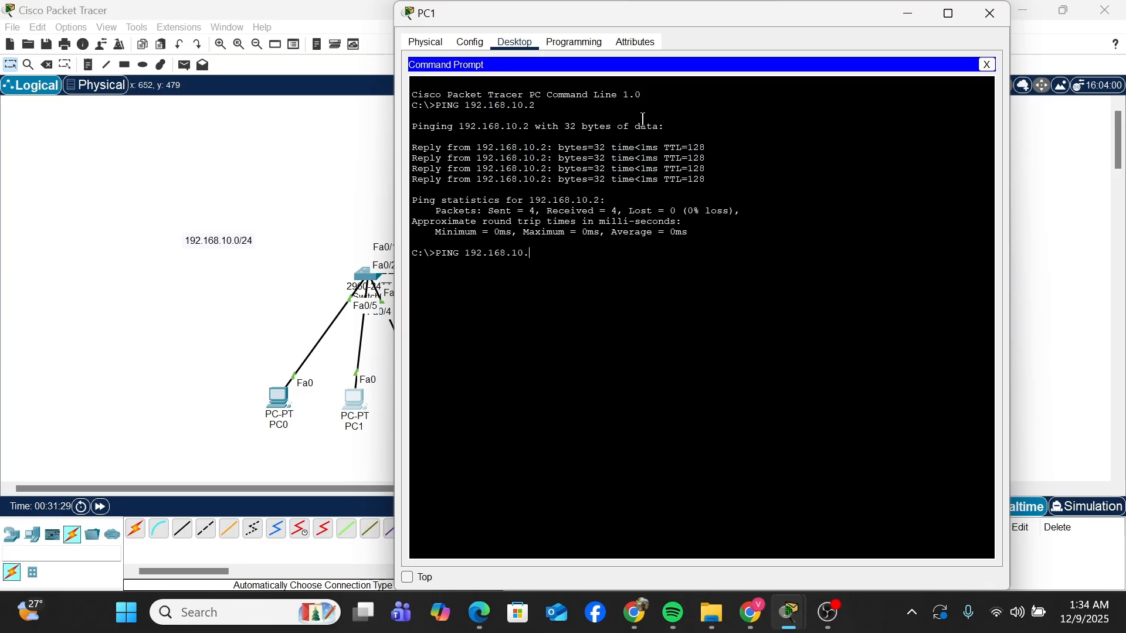
text(3)
key(Return)
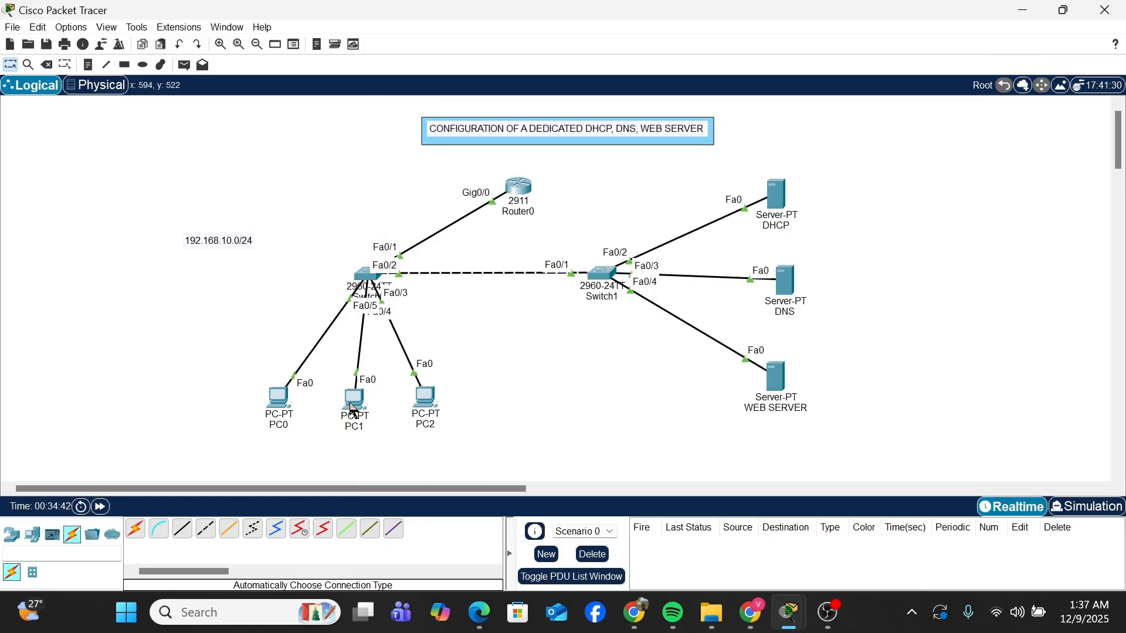
Close PC1's command prompt and load 192.168.10.3 in its web browser
click(353, 406)
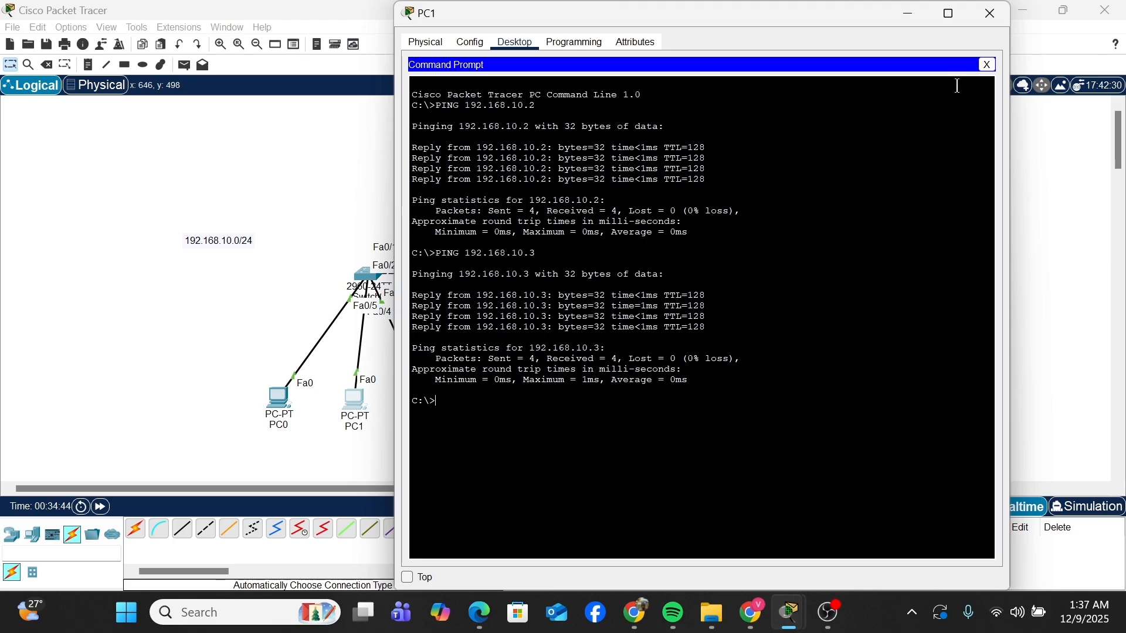
click(987, 64)
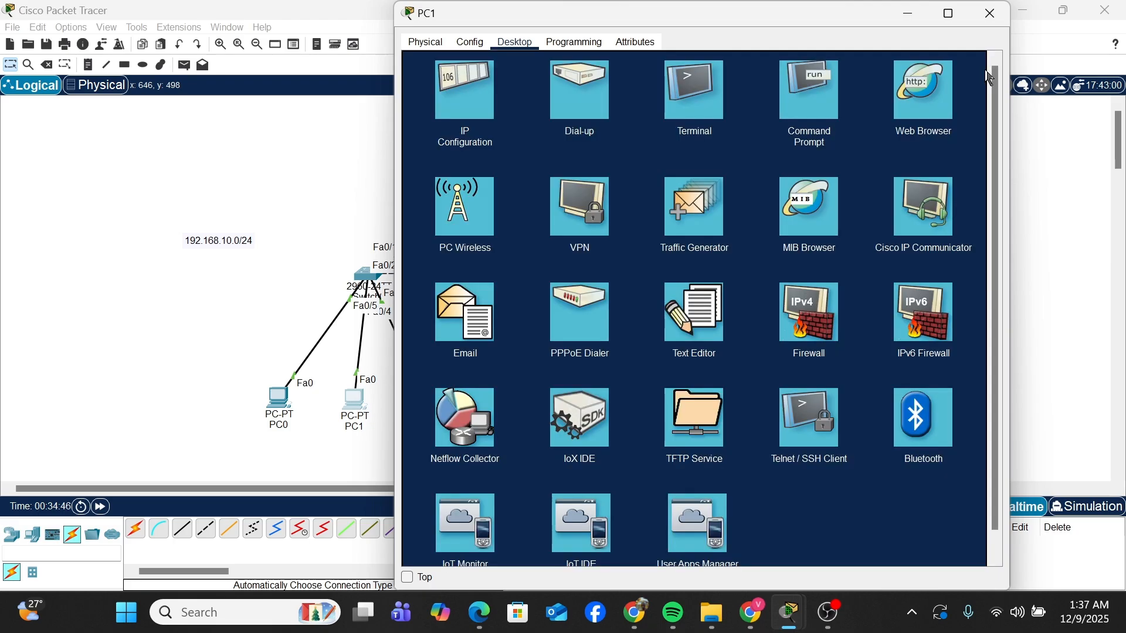
click(918, 98)
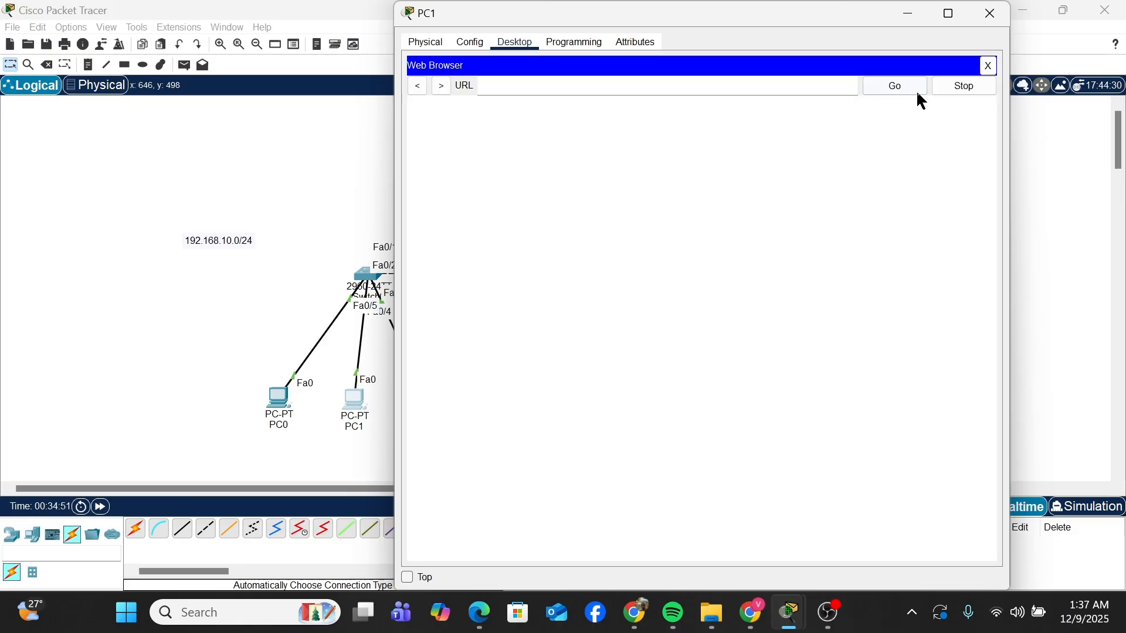
click(679, 93)
text(192.168.)
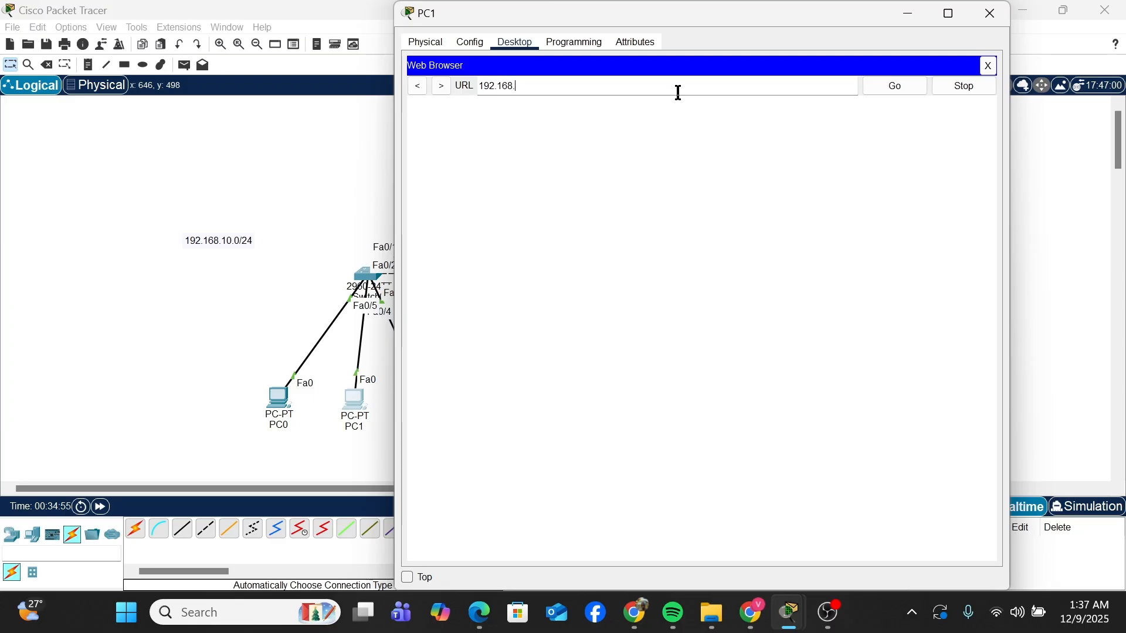
text(10.)
text(3)
key(Return)
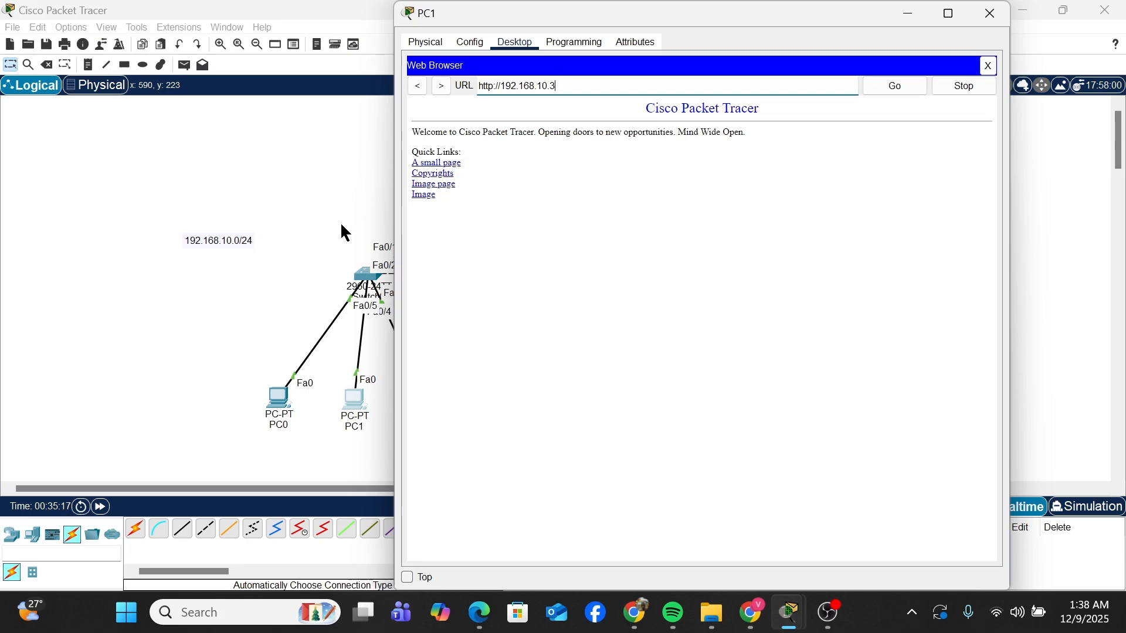
Load 192.168.10.3 in PC0's web browser
click(319, 215)
click(273, 401)
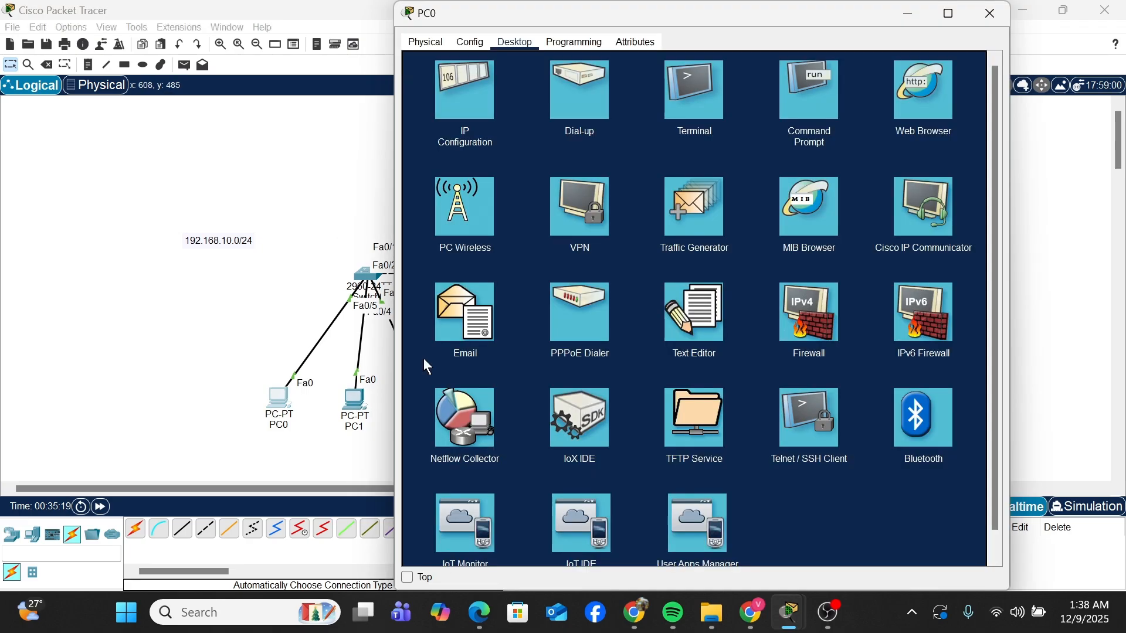
click(902, 110)
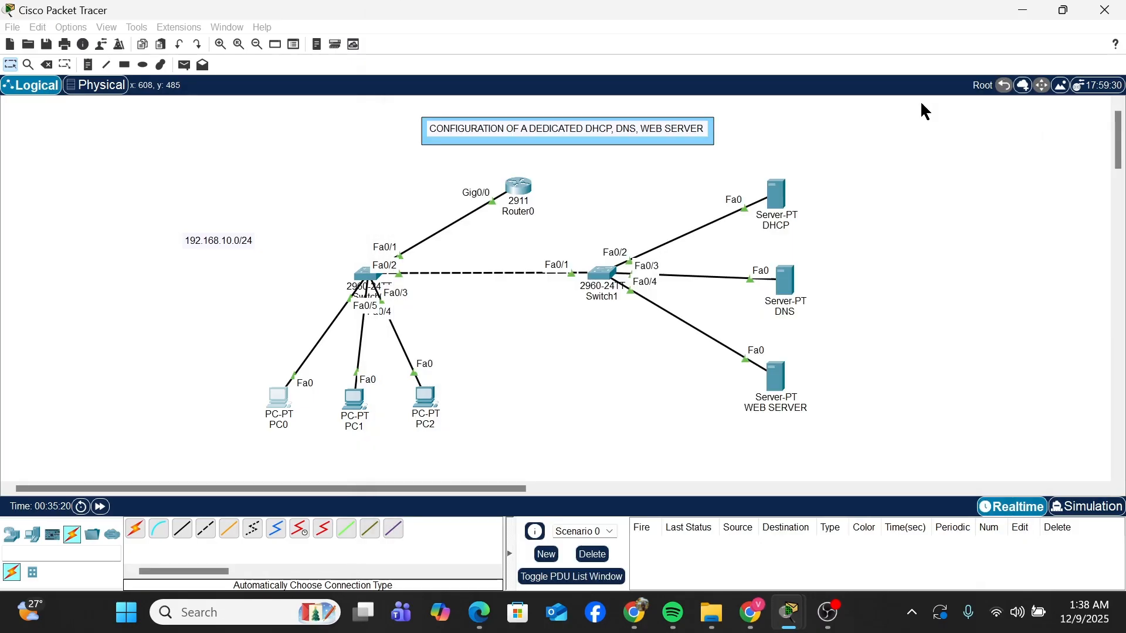
click(278, 401)
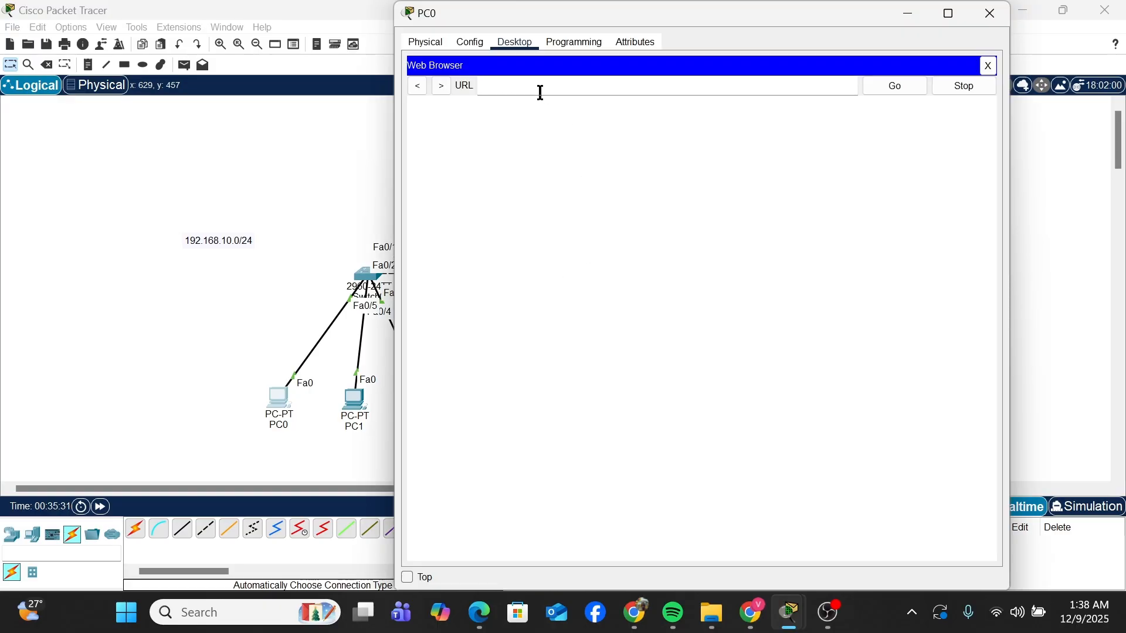
text(192.168.10.3)
key(Return)
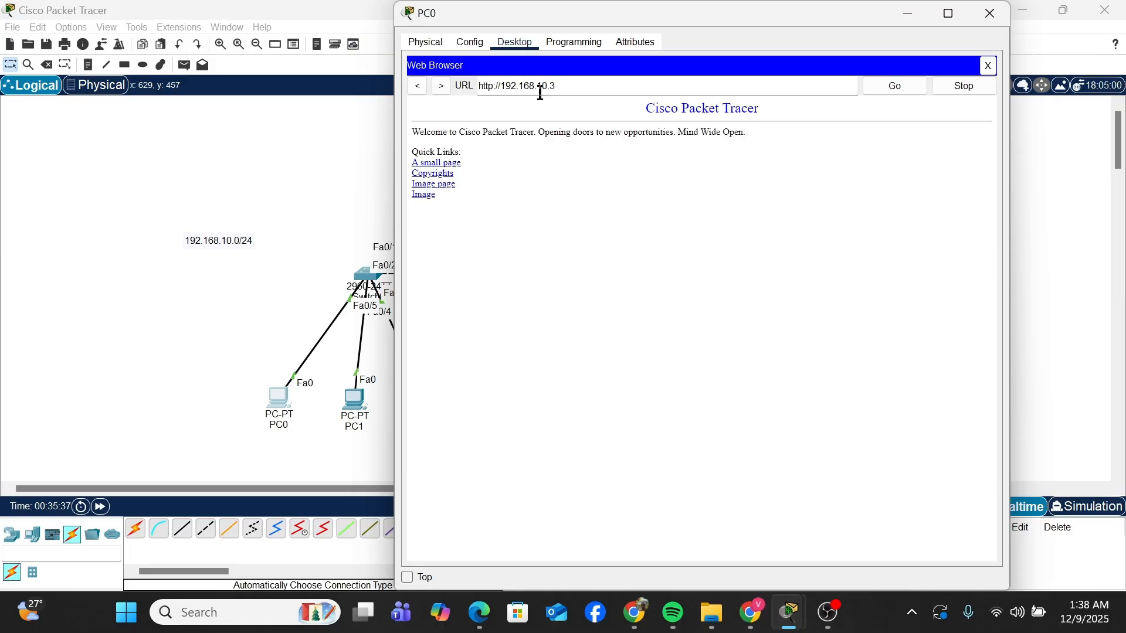